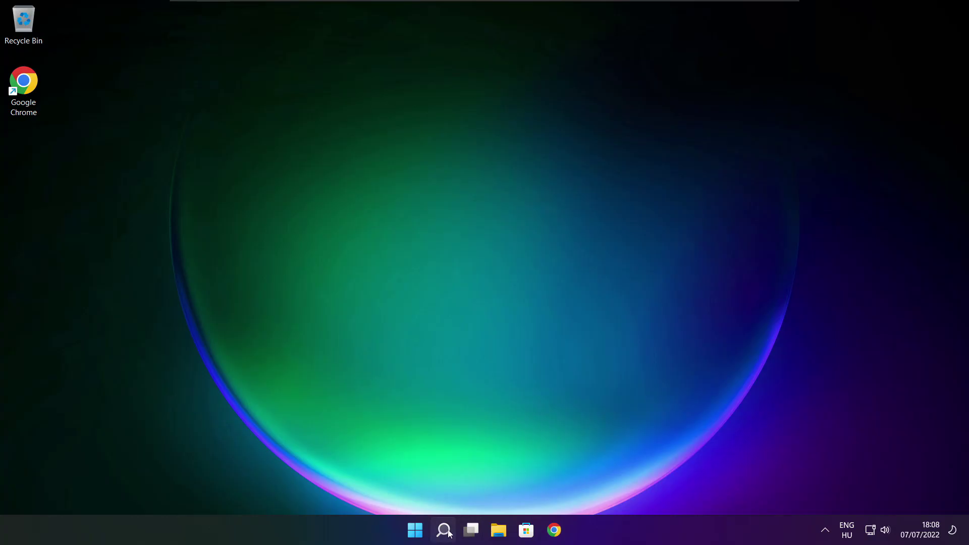
# Search Windows for 'device manager' and open Device Manager.
pyautogui.click(444, 530)
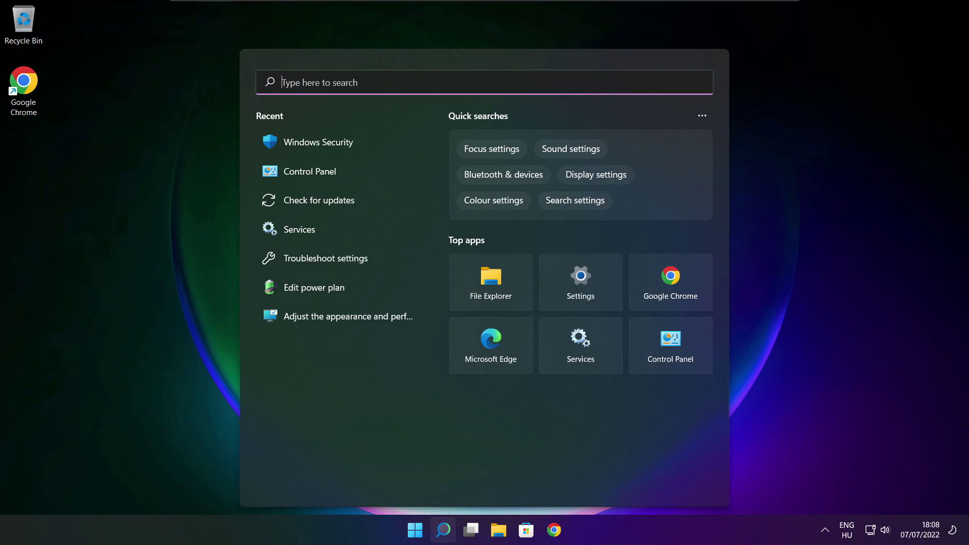
pyautogui.write('devic')
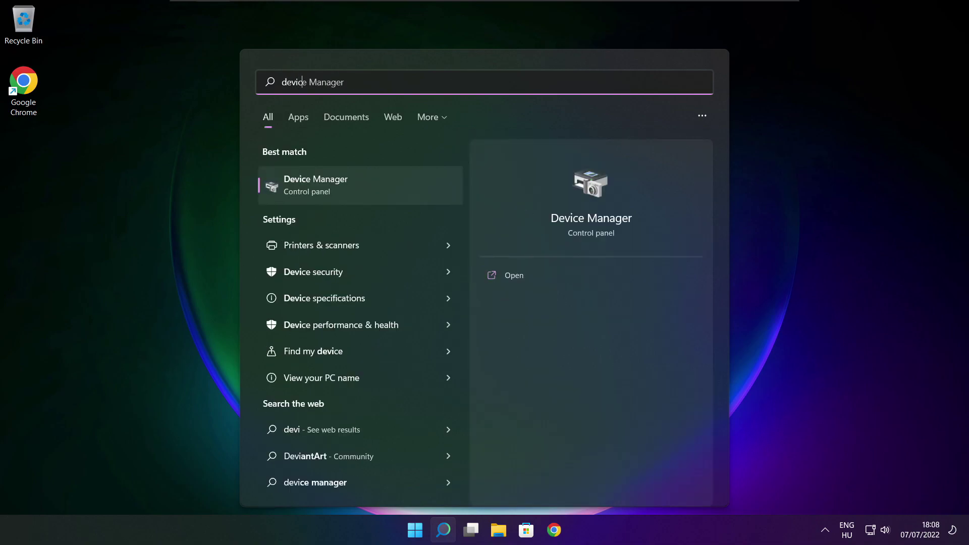
pyautogui.write('e mana')
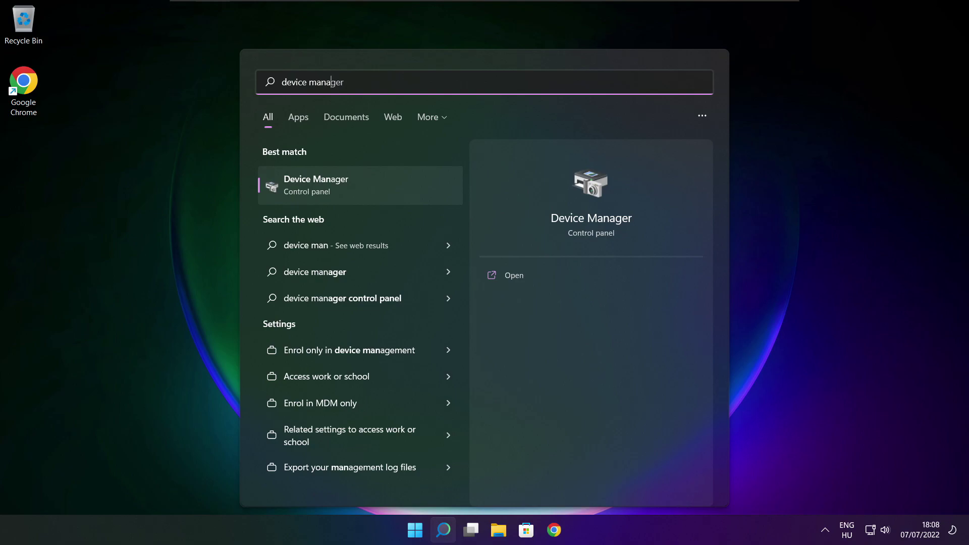
pyautogui.write('ger')
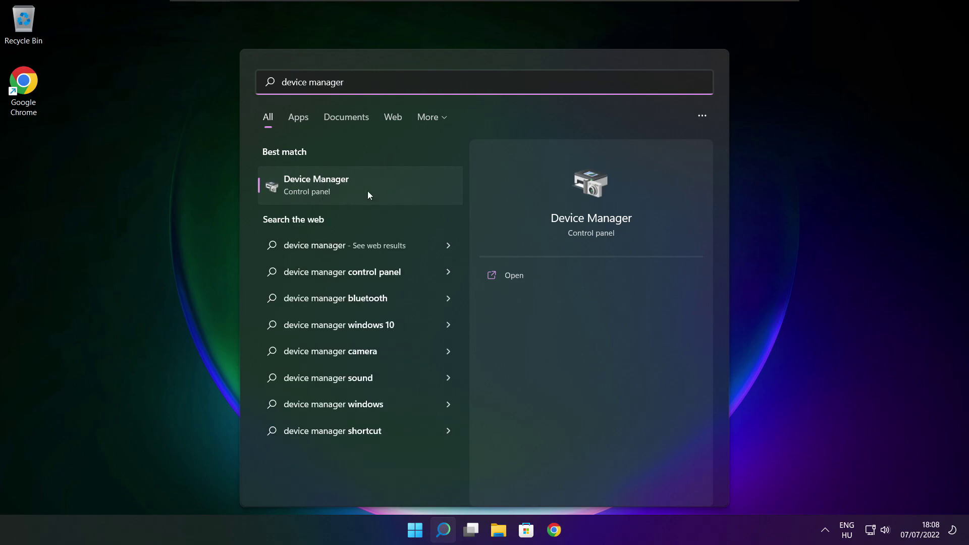
pyautogui.click(397, 191)
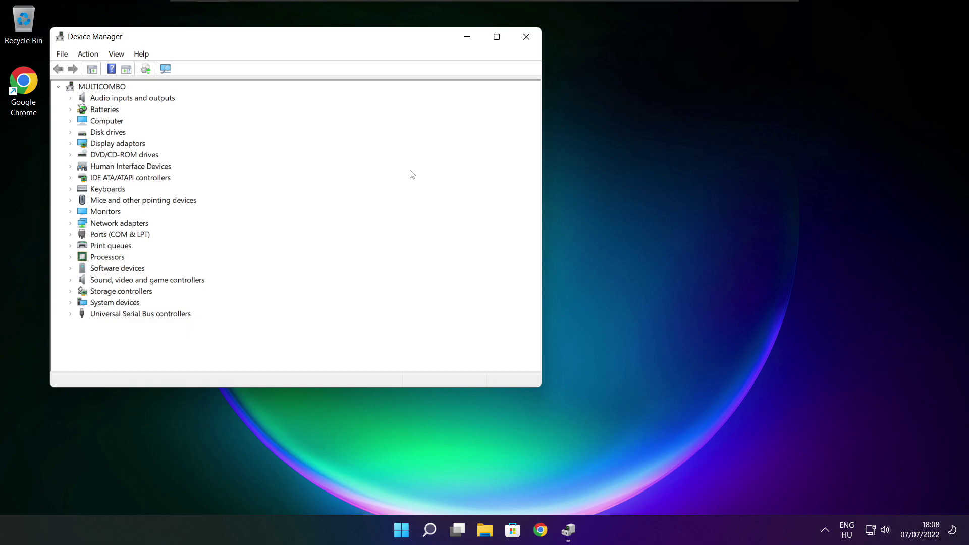
# Maximize Device Manager and run an automatic driver search for the VMware SVGA 3D adapter.
pyautogui.click(497, 39)
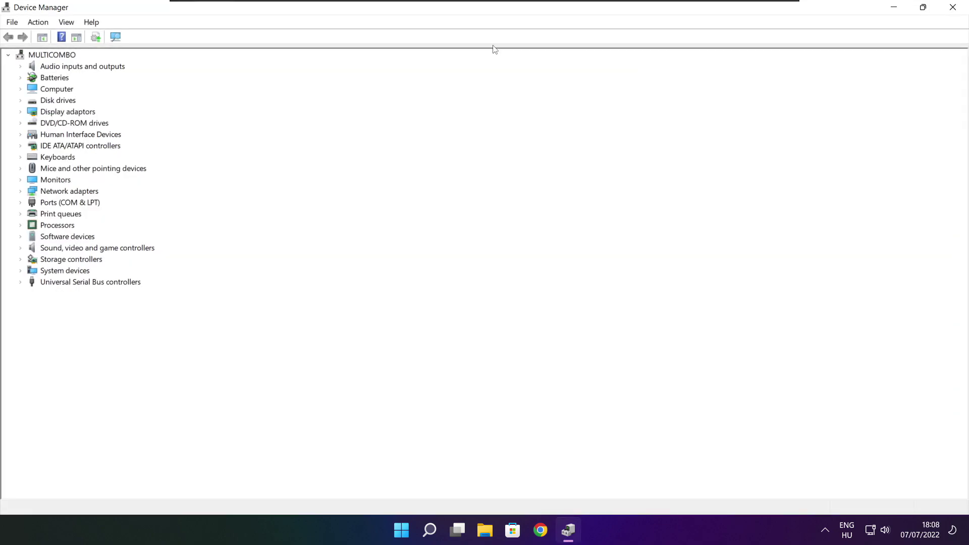
pyautogui.click(56, 113)
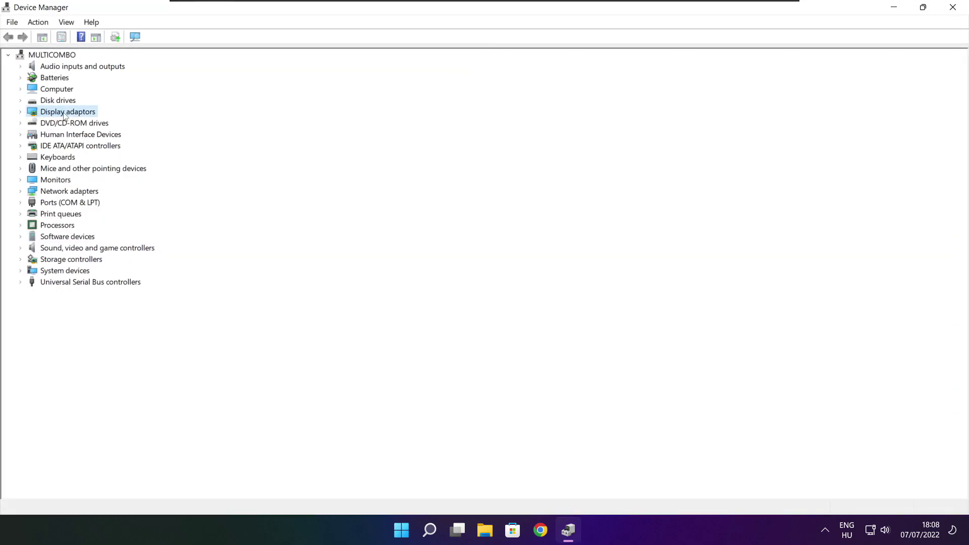
pyautogui.click(20, 112)
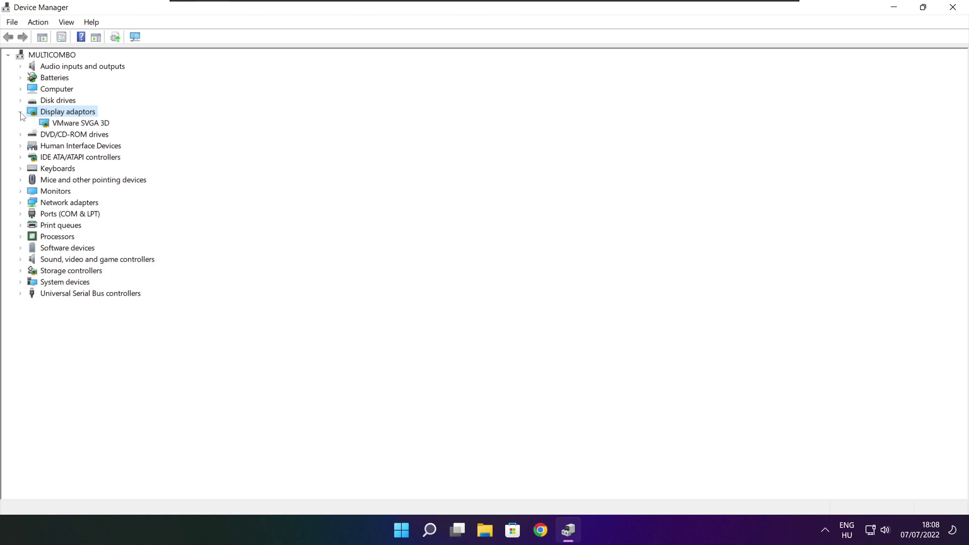
pyautogui.click(50, 125)
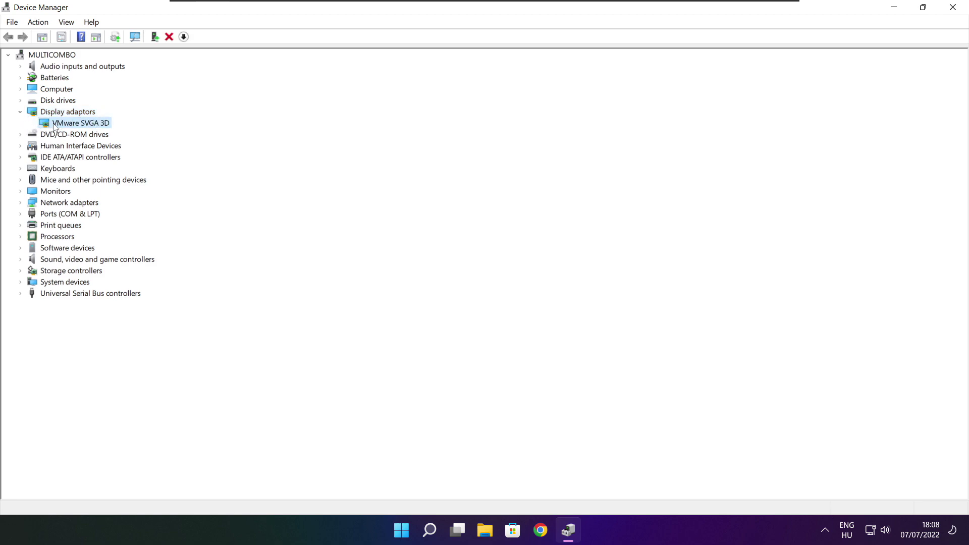
pyautogui.rightClick(70, 122)
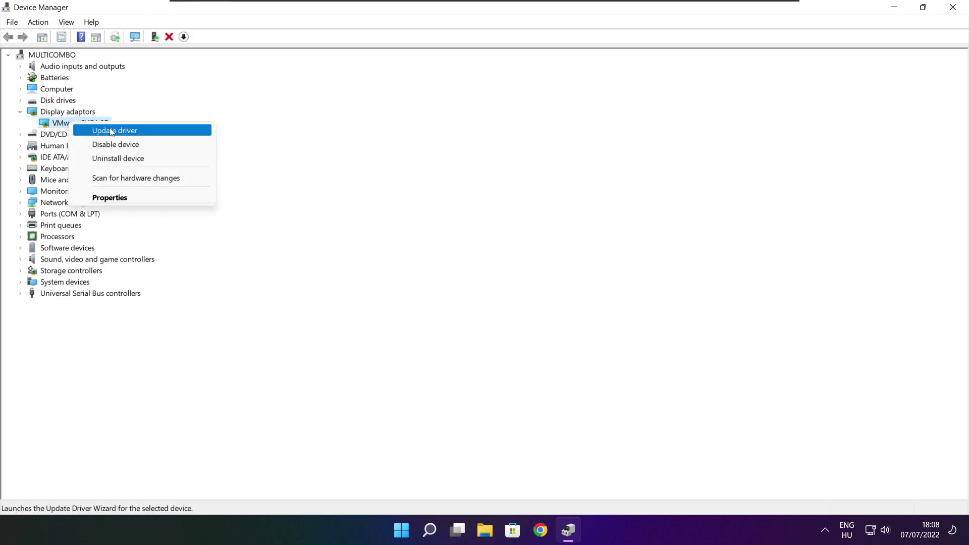
pyautogui.click(138, 130)
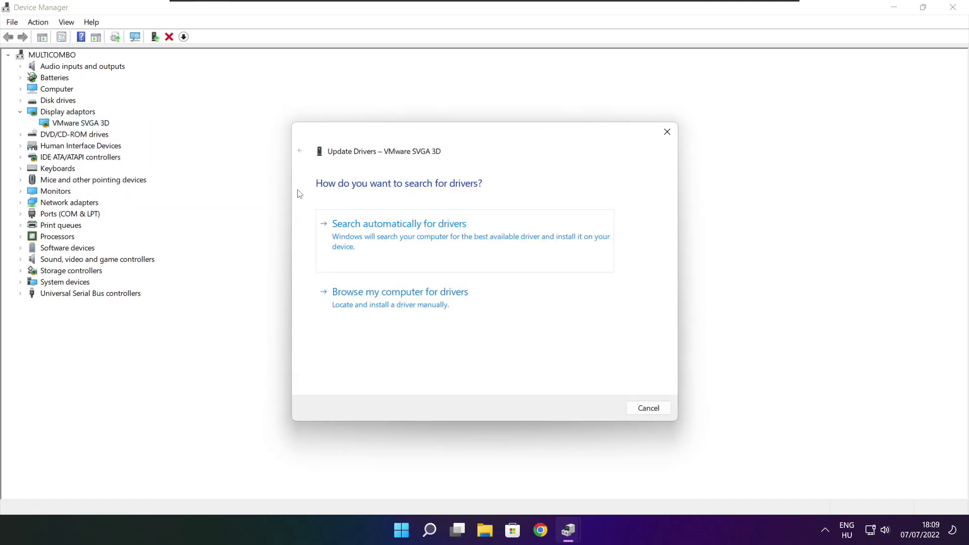
pyautogui.click(446, 244)
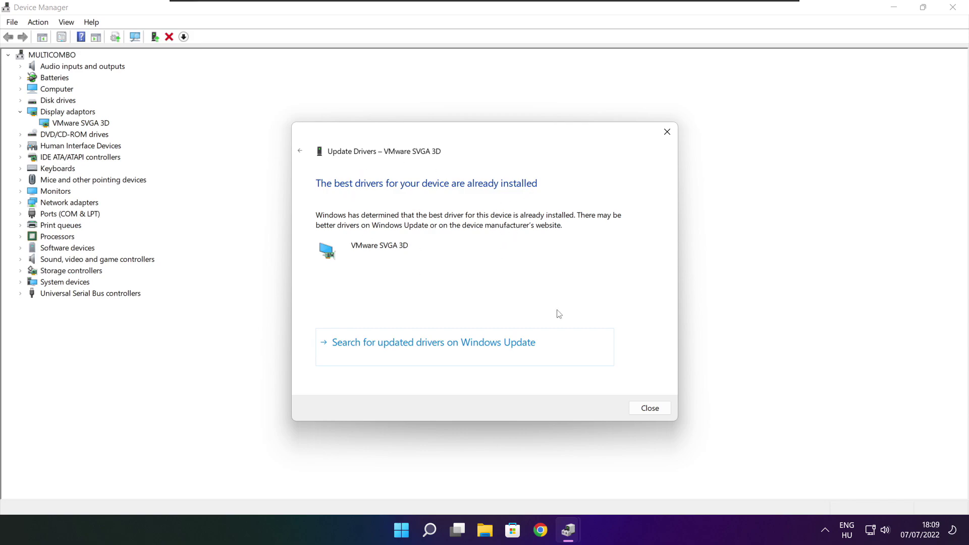
pyautogui.click(649, 410)
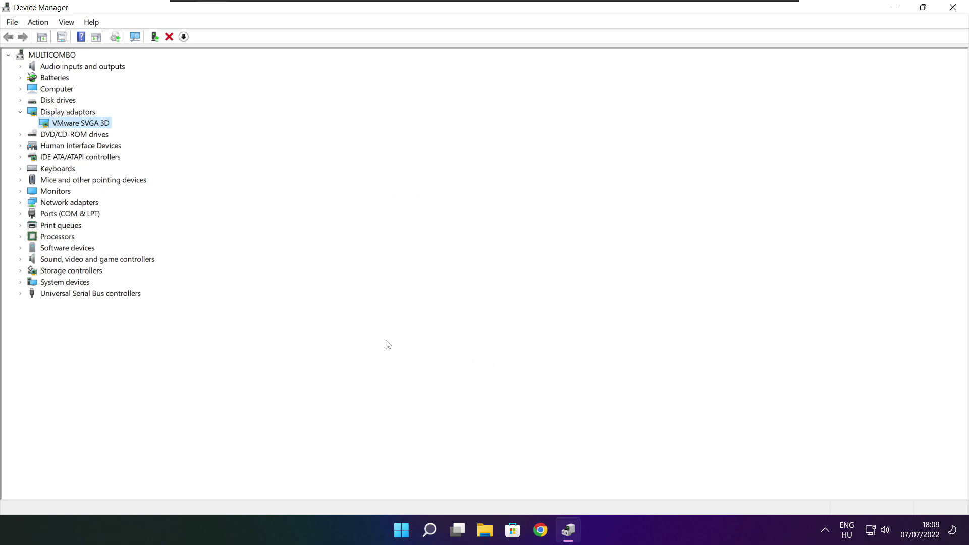
pyautogui.click(29, 260)
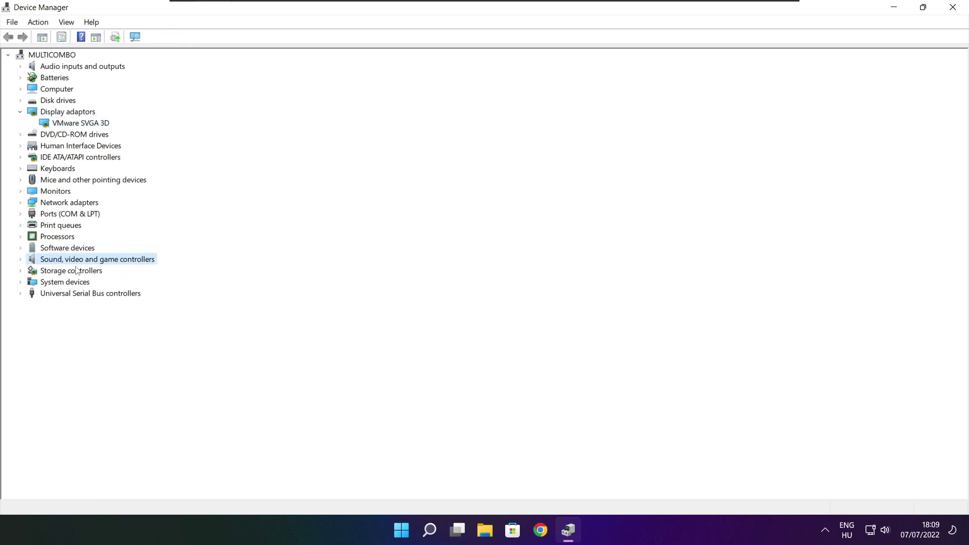
# Run an automatic driver search for the High Definition Audio Device, then close Device Manager.
pyautogui.click(20, 260)
pyautogui.click(93, 273)
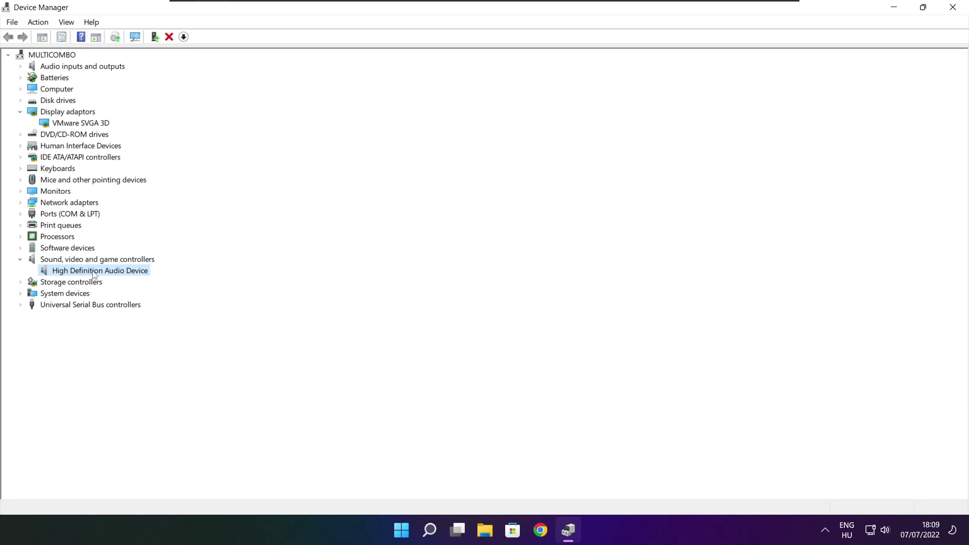
pyautogui.rightClick(93, 273)
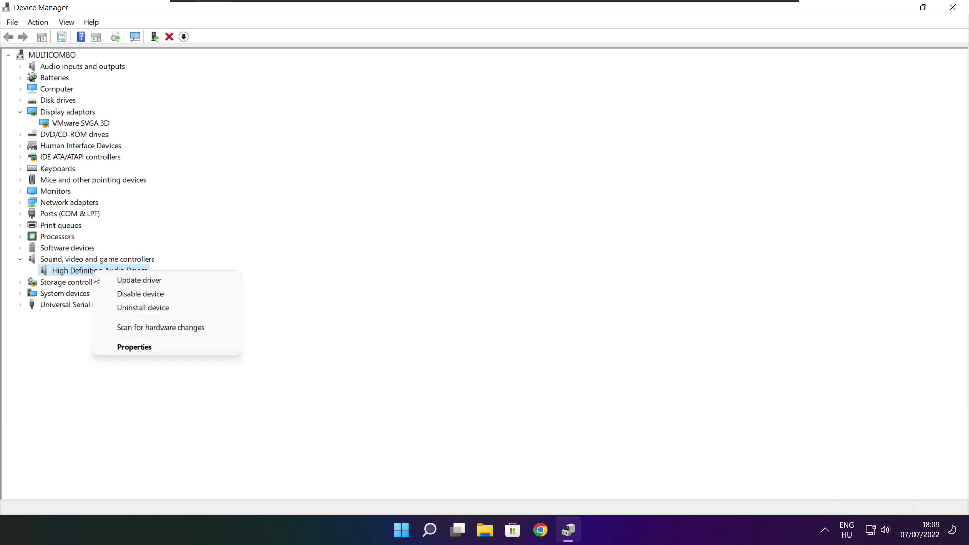
pyautogui.click(189, 286)
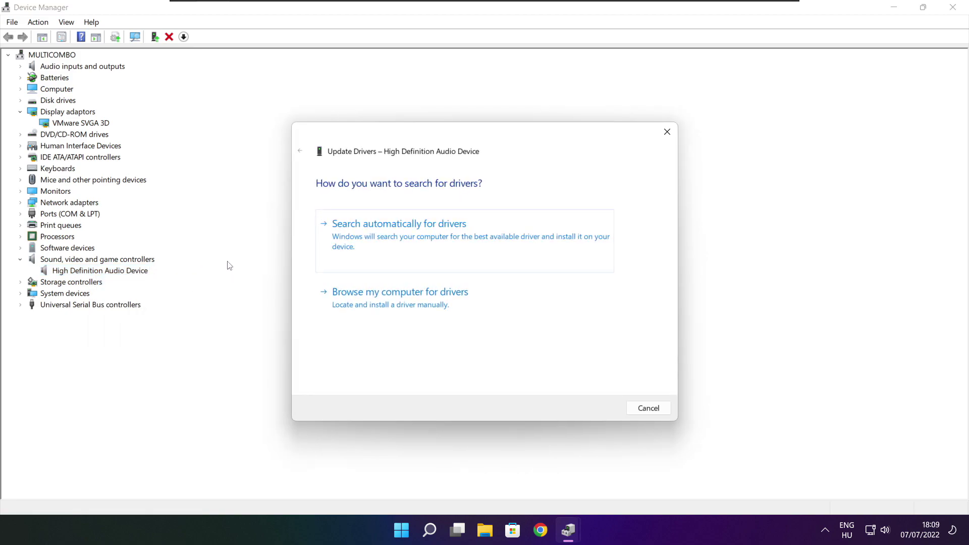
pyautogui.click(421, 240)
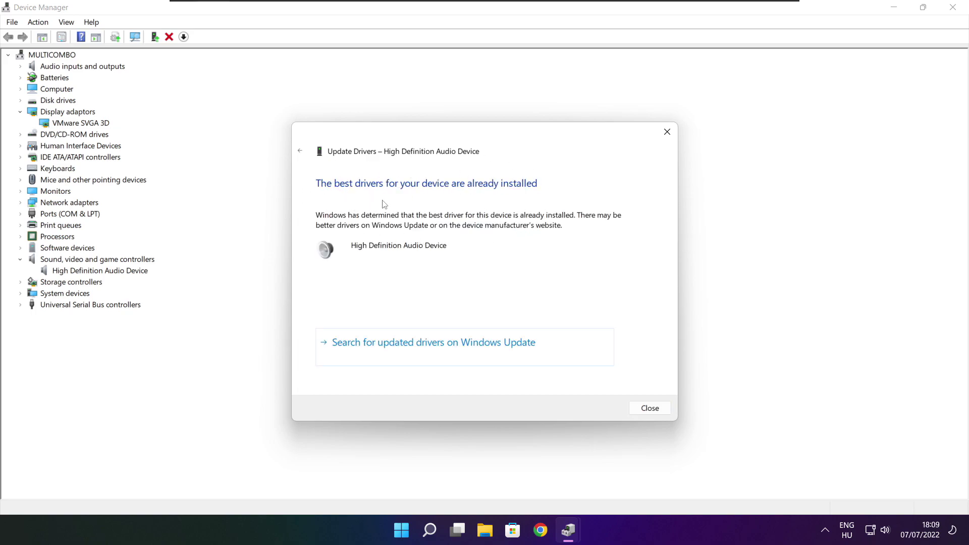
pyautogui.click(651, 409)
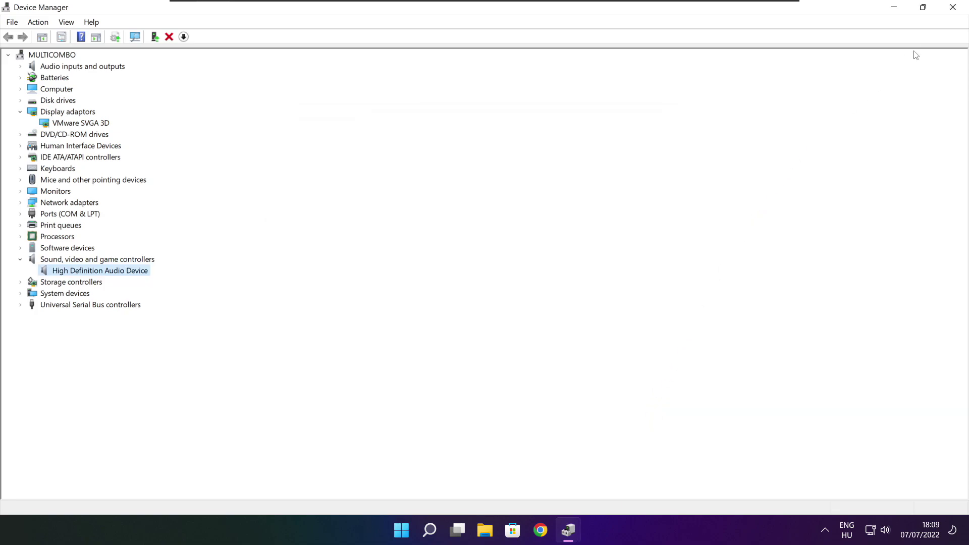
pyautogui.click(953, 8)
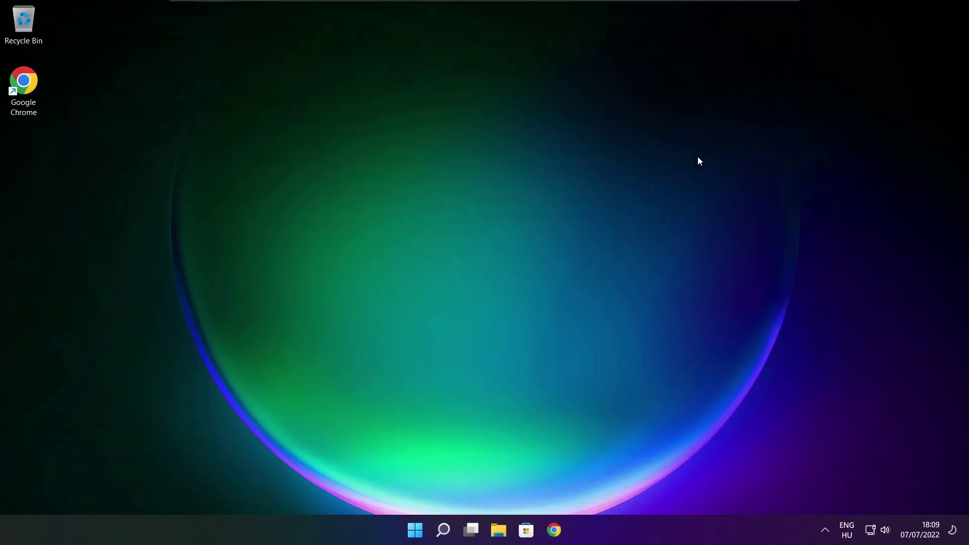
# Search 'edit power plan' to open the High performance plan's settings.
pyautogui.click(444, 531)
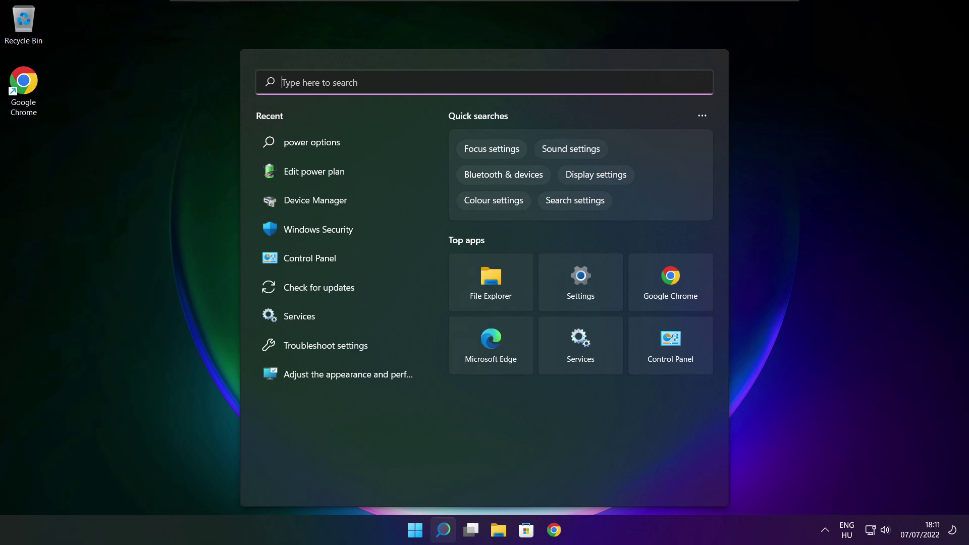
pyautogui.write('edit')
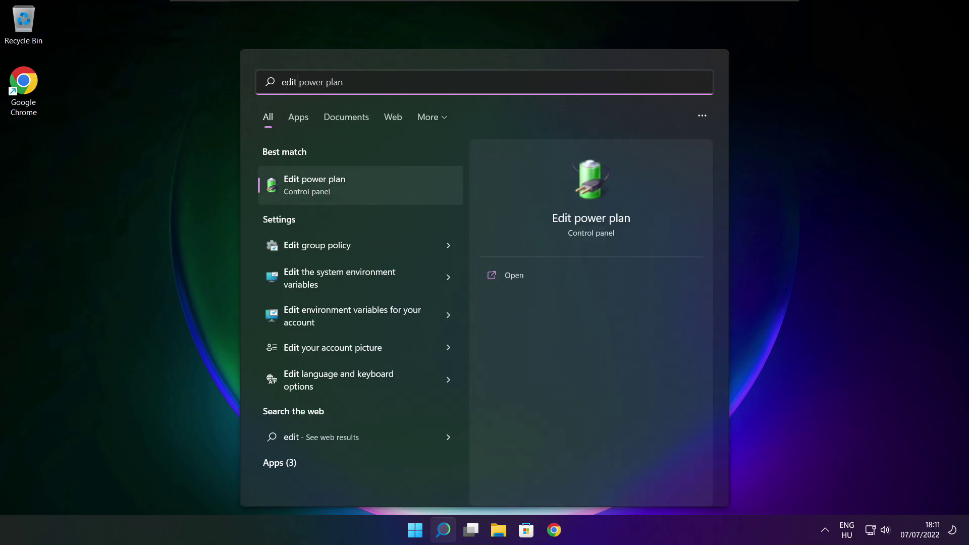
pyautogui.write(' power plan')
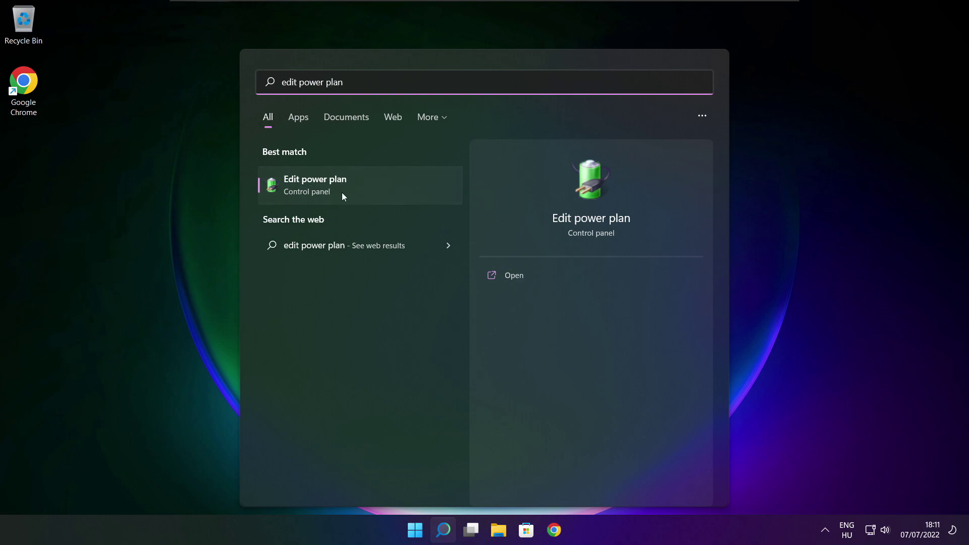
pyautogui.click(382, 189)
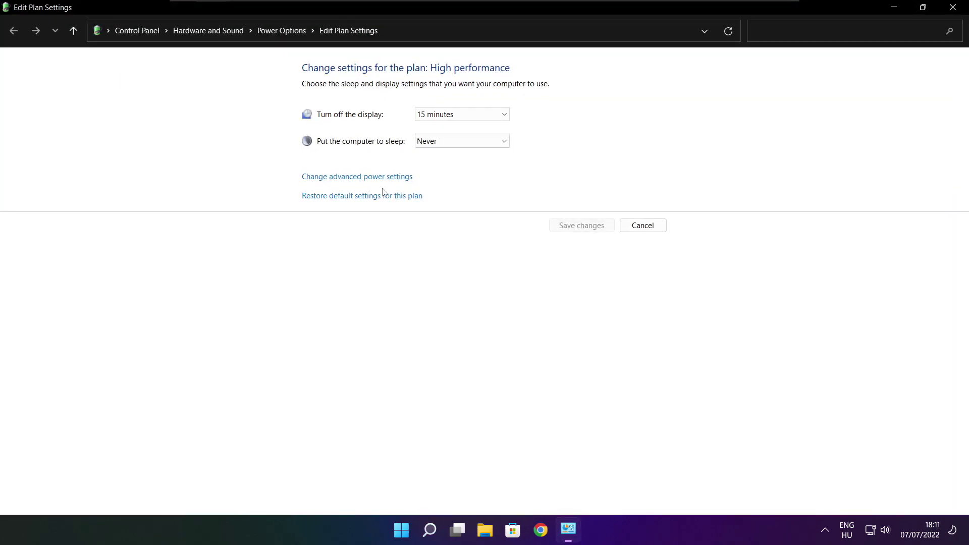
# Make High performance the active power plan in Power Options and close the window.
pyautogui.click(288, 37)
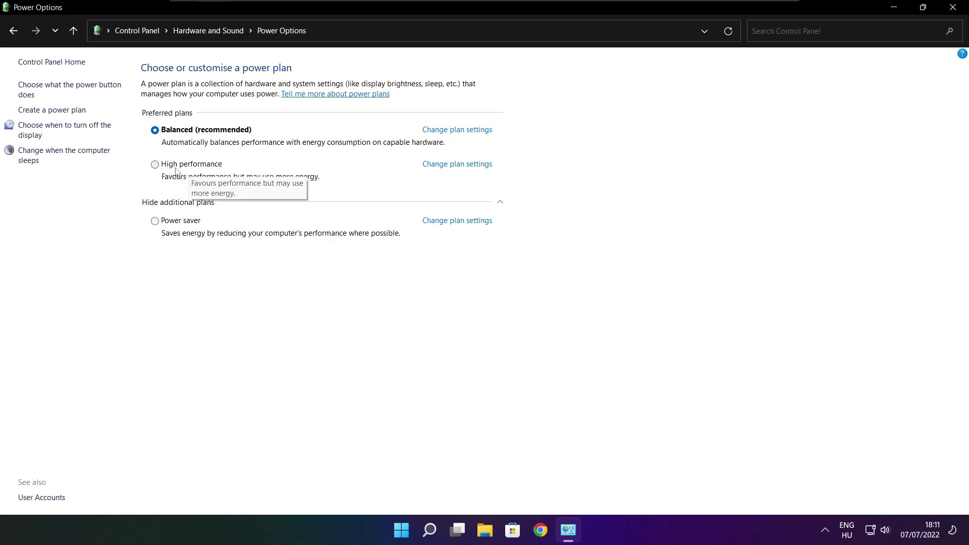
pyautogui.click(201, 170)
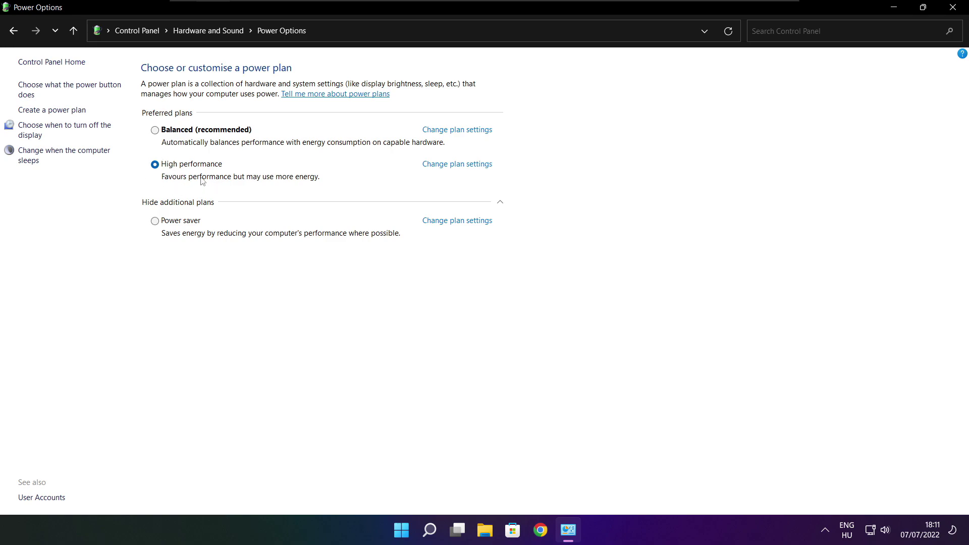
pyautogui.click(956, 7)
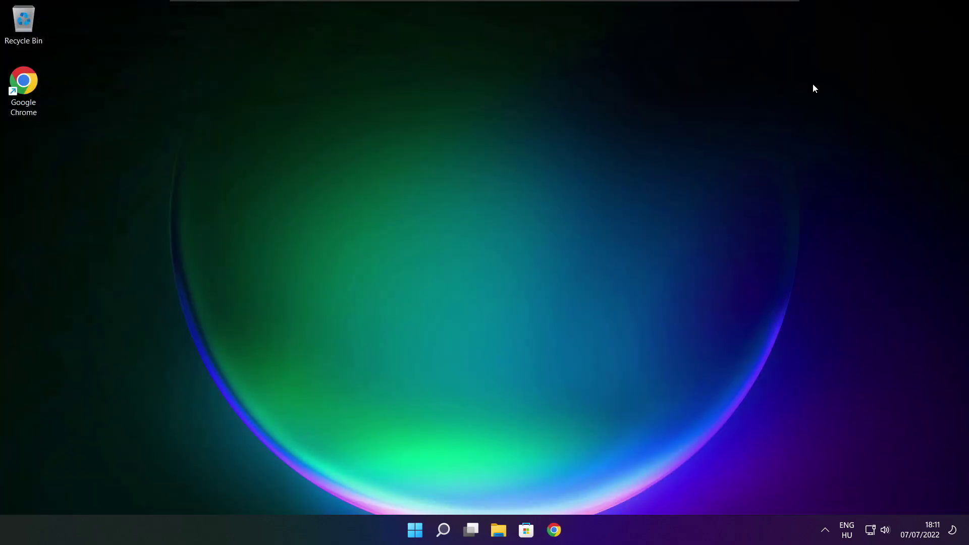
# Search 'game mode' and open the Gaming > Game Mode settings page.
pyautogui.click(446, 534)
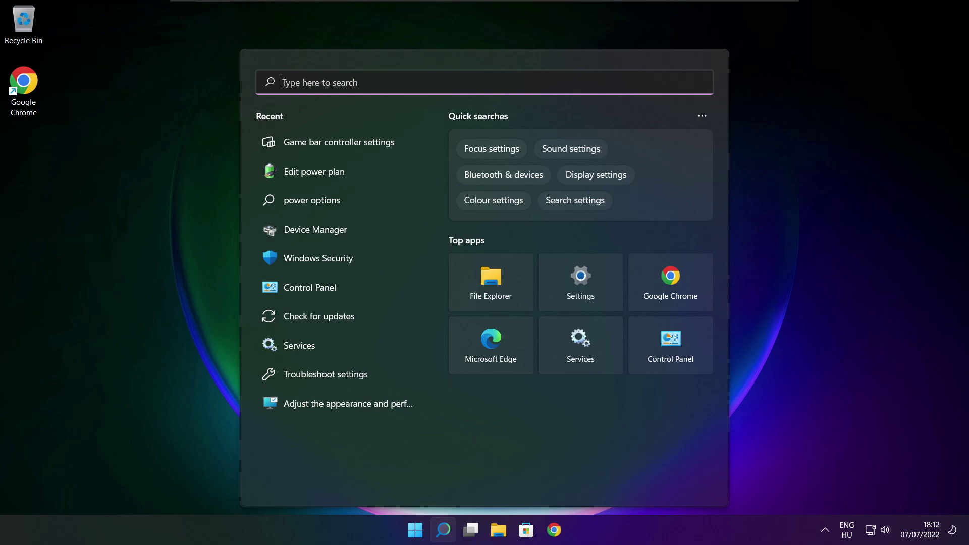
pyautogui.write('game mo')
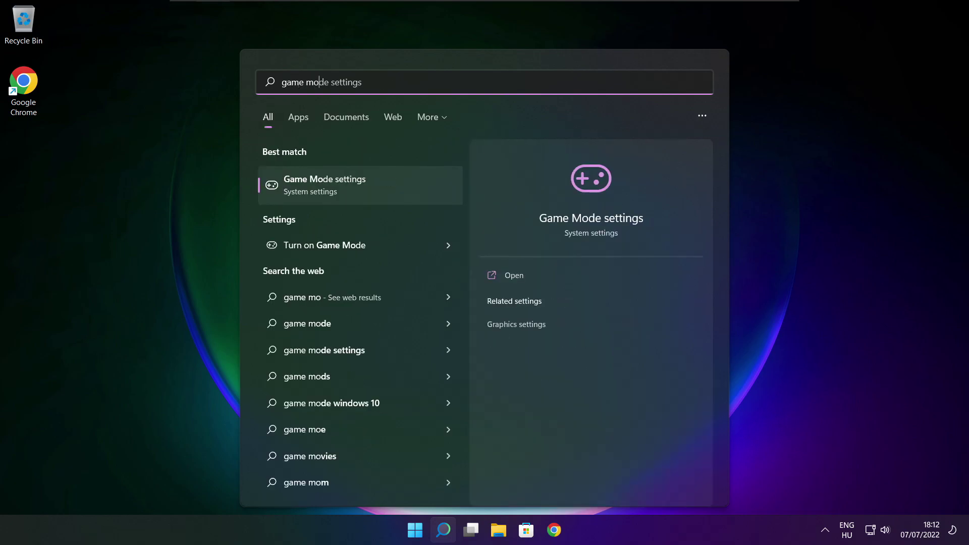
pyautogui.write('de')
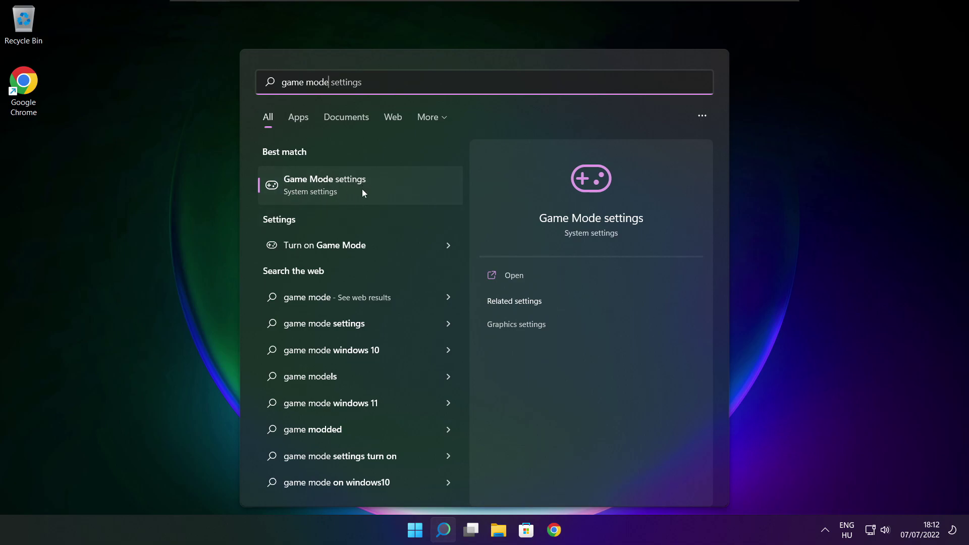
pyautogui.click(384, 188)
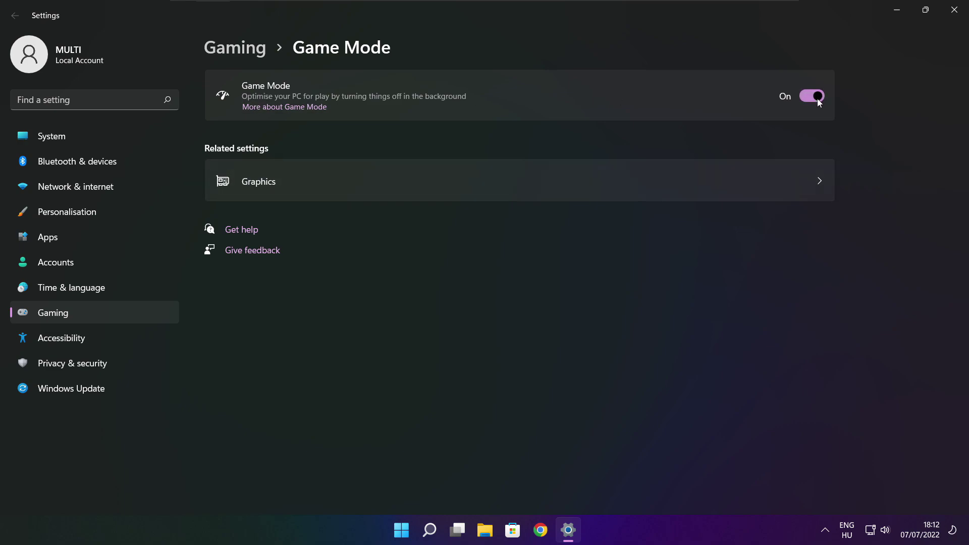
# Confirm the Xbox Game Bar controller shortcut is Off, then close Settings.
pyautogui.click(240, 54)
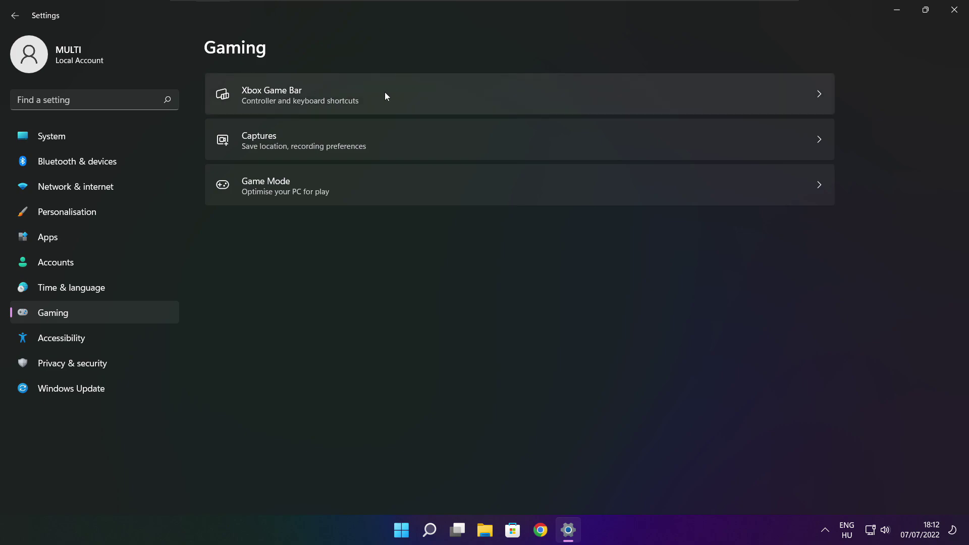
pyautogui.click(395, 106)
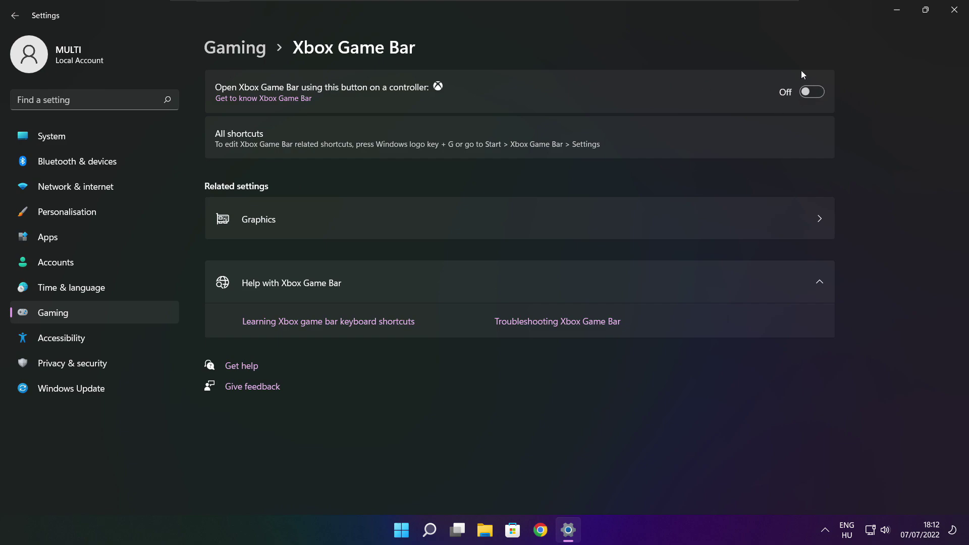
pyautogui.click(954, 16)
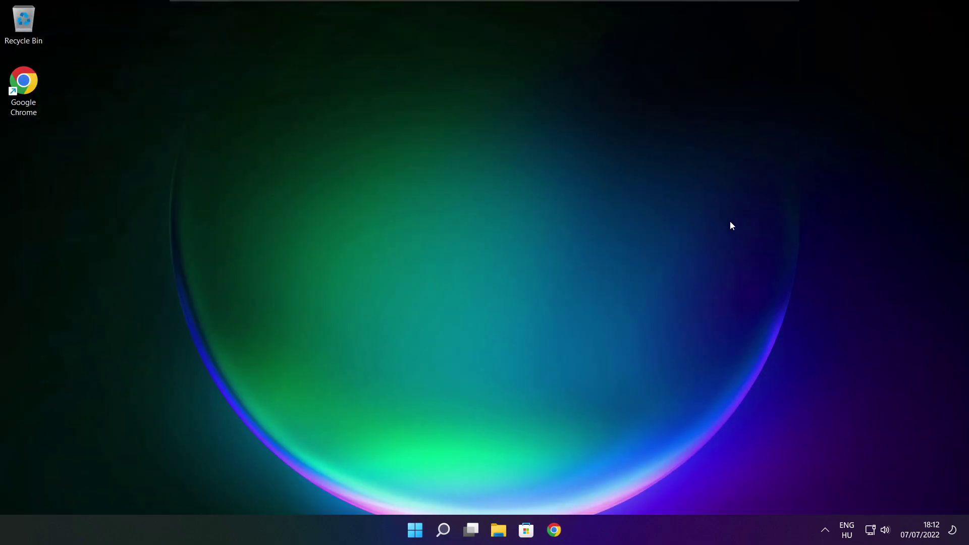
# Launch Task Manager from the Start button's quick-link menu.
pyautogui.rightClick(418, 531)
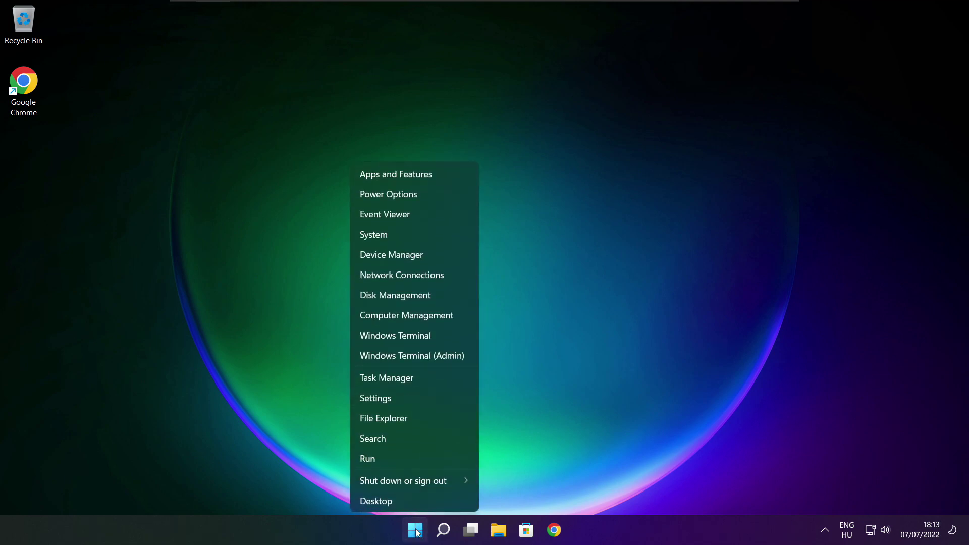
pyautogui.click(417, 376)
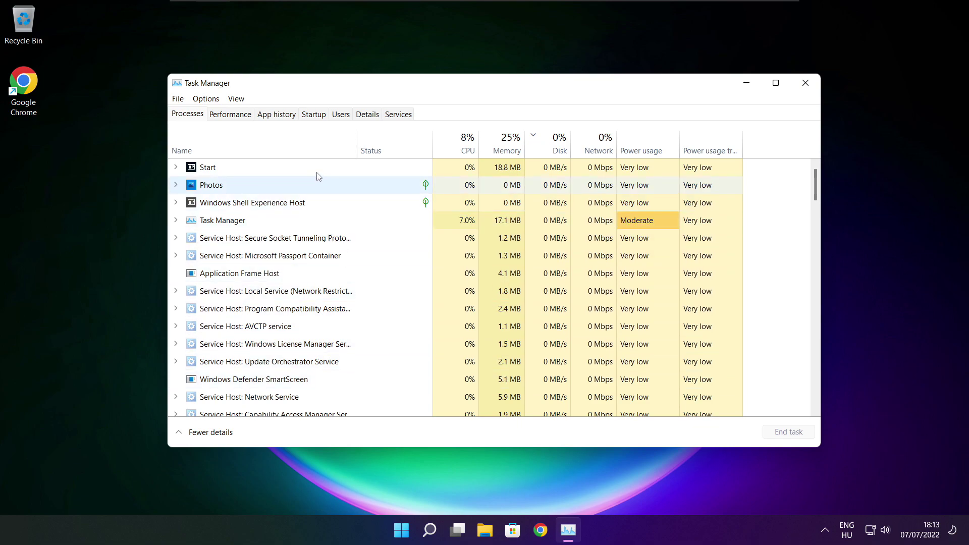
# Disable Cortana, Microsoft Edge, Microsoft Teams and Terminal as startup apps, then close Task Manager.
pyautogui.click(314, 114)
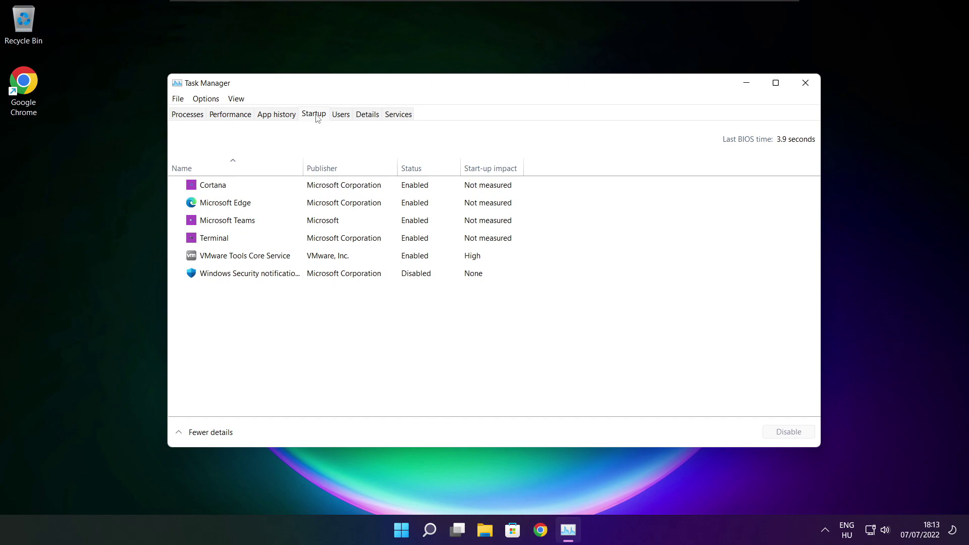
pyautogui.click(371, 190)
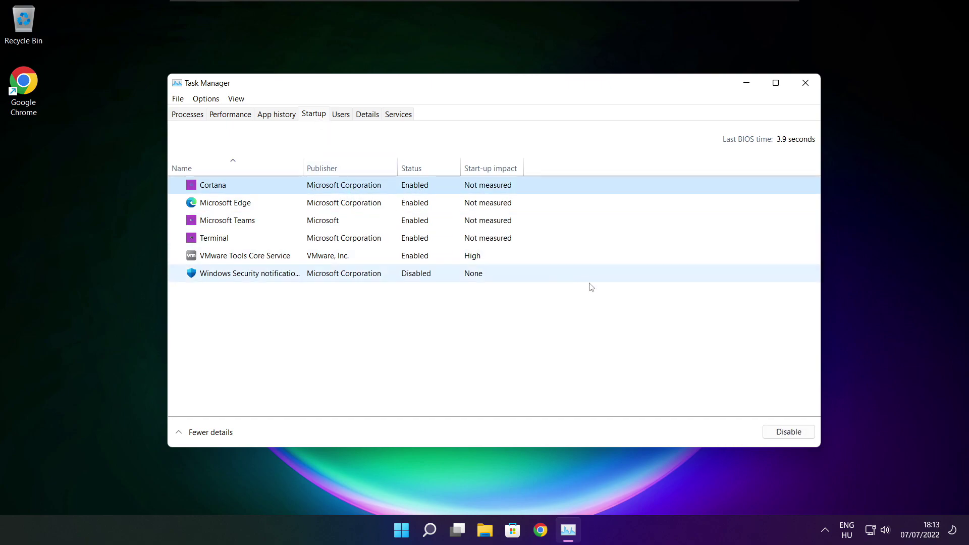
pyautogui.click(789, 438)
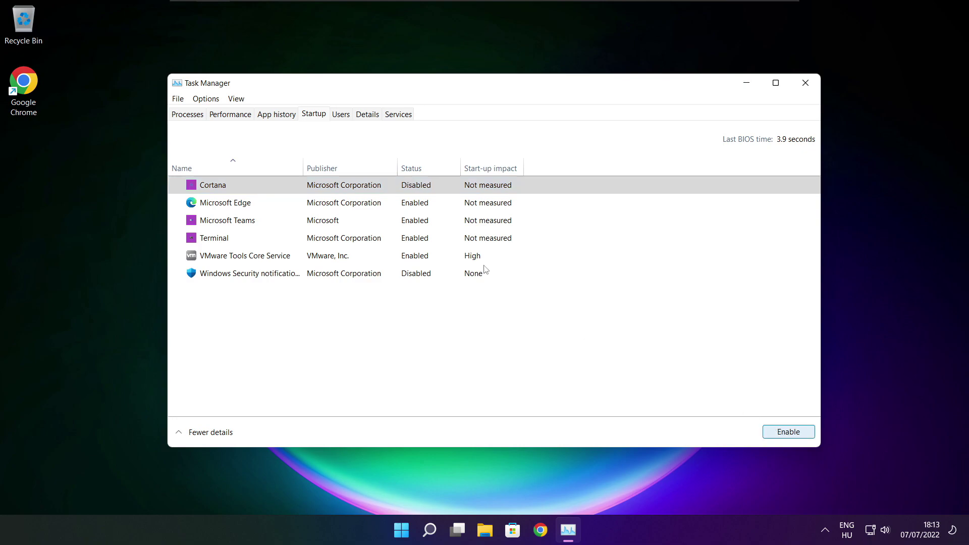
pyautogui.click(299, 208)
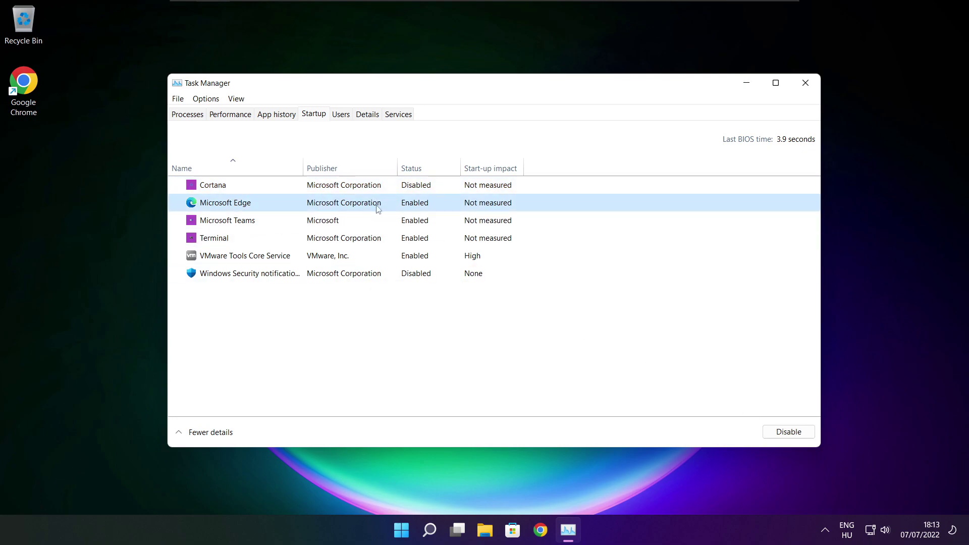
pyautogui.click(788, 432)
pyautogui.click(427, 221)
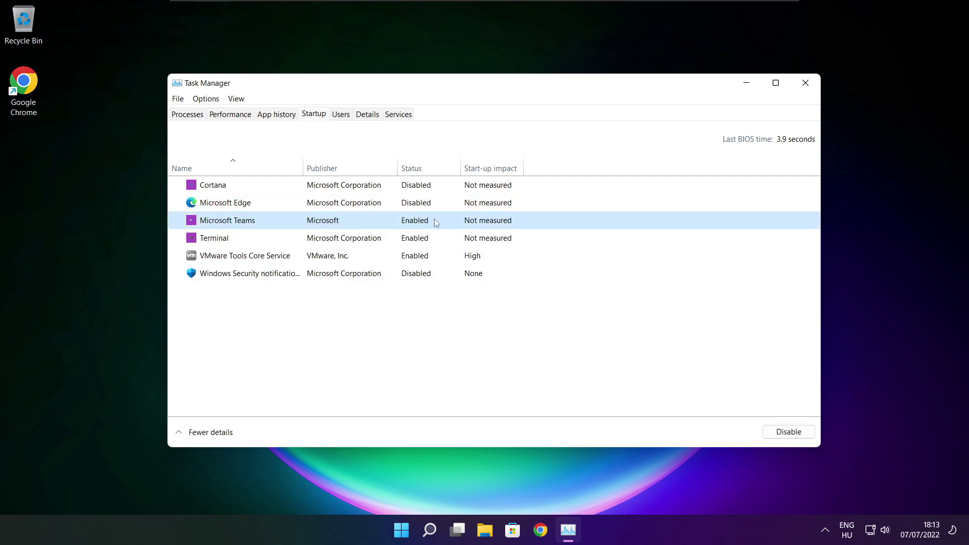
pyautogui.click(788, 432)
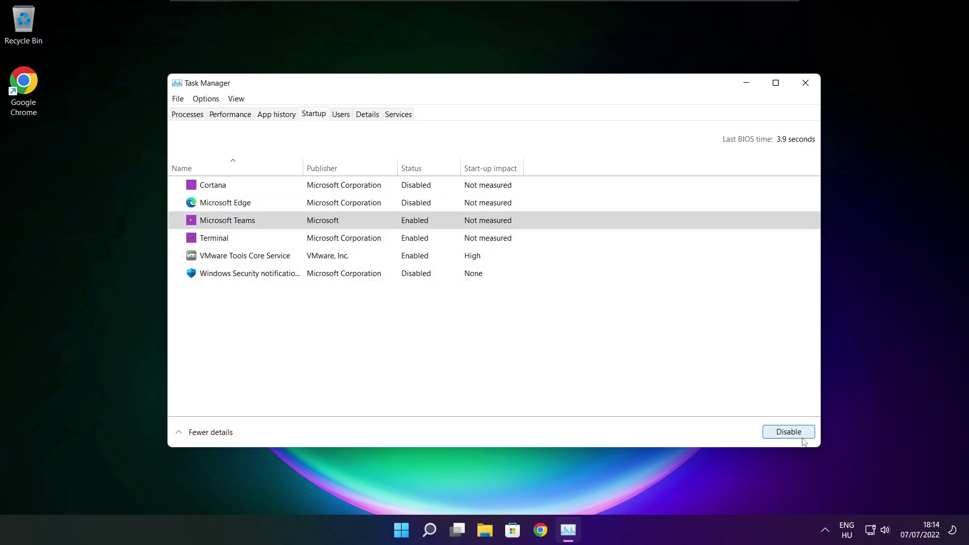
pyautogui.click(368, 241)
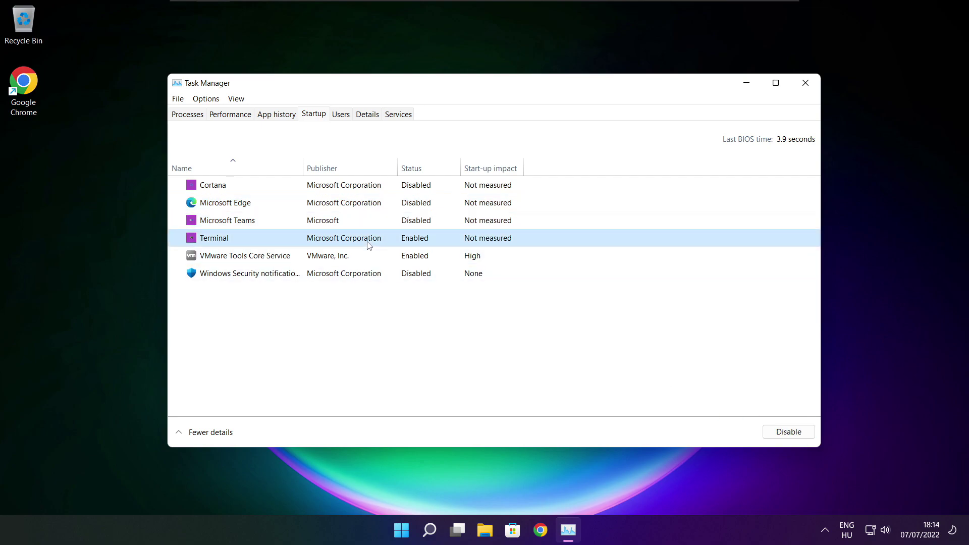
pyautogui.click(789, 432)
pyautogui.click(411, 241)
pyautogui.click(806, 83)
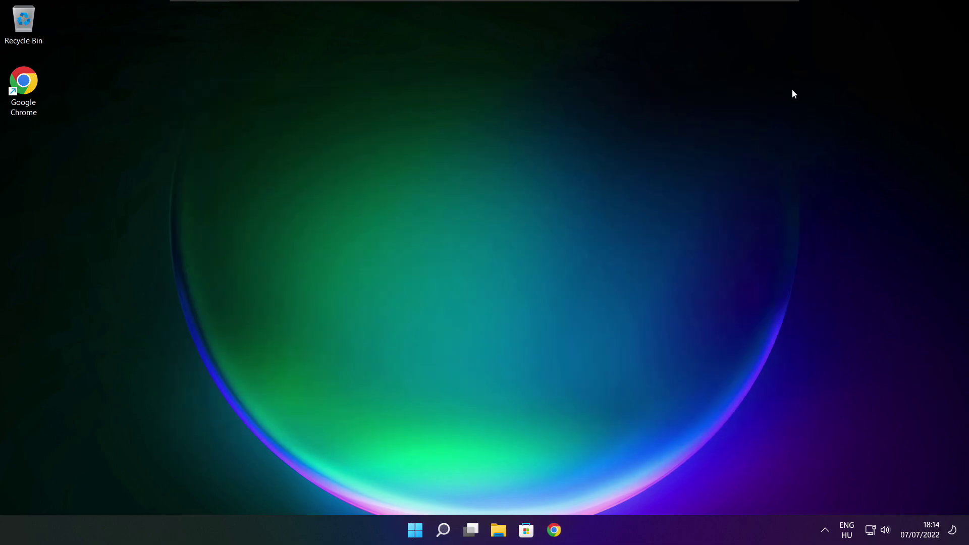
# Search 'optimise' and open Defragment and Optimise Drives.
pyautogui.click(444, 536)
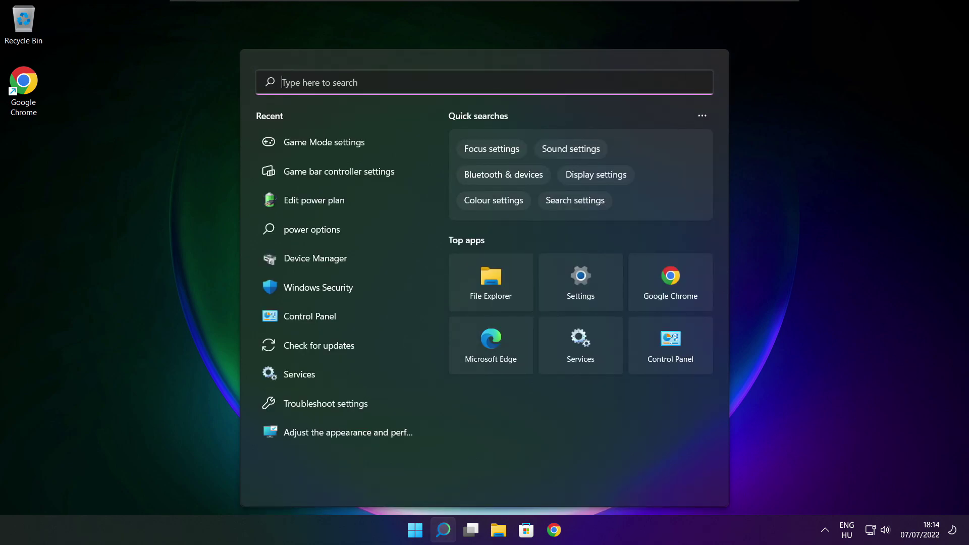
pyautogui.write('optimi')
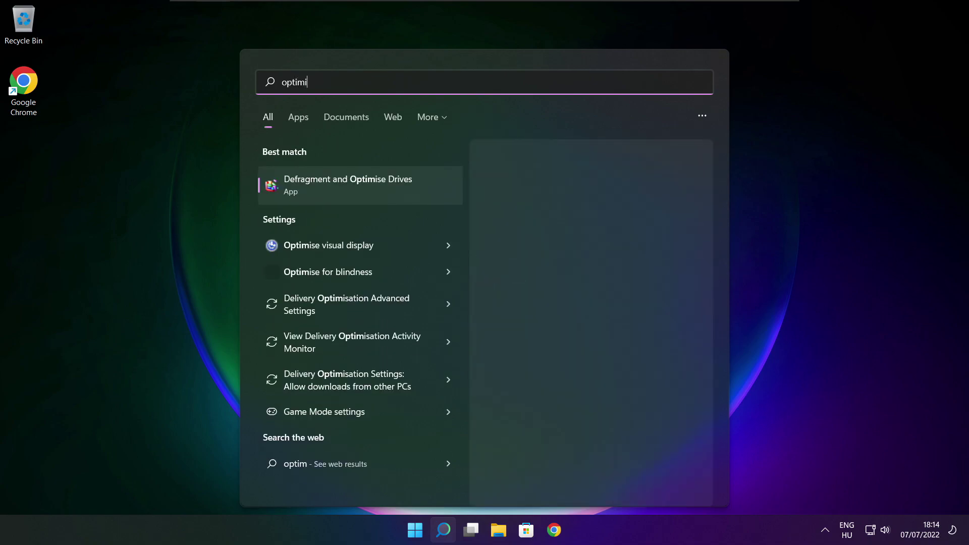
pyautogui.write('se')
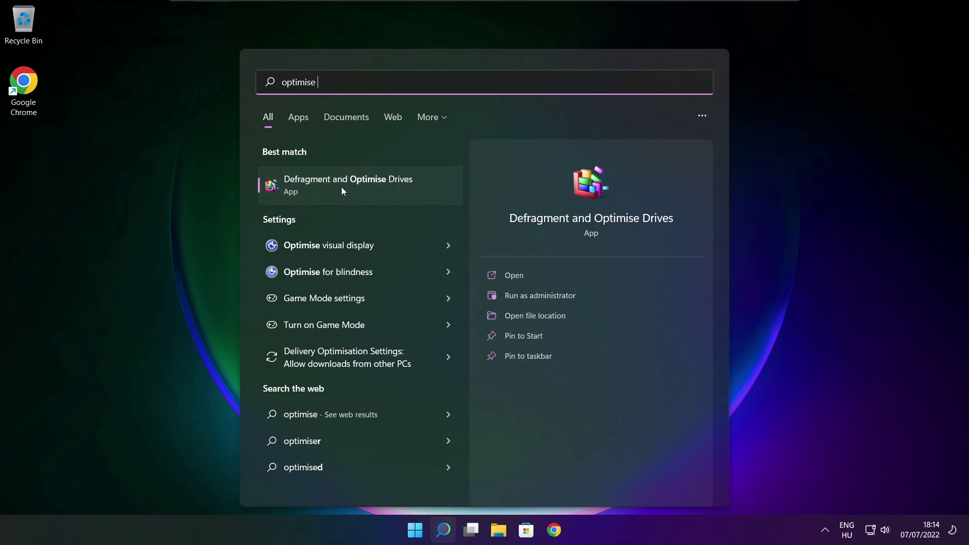
pyautogui.click(371, 184)
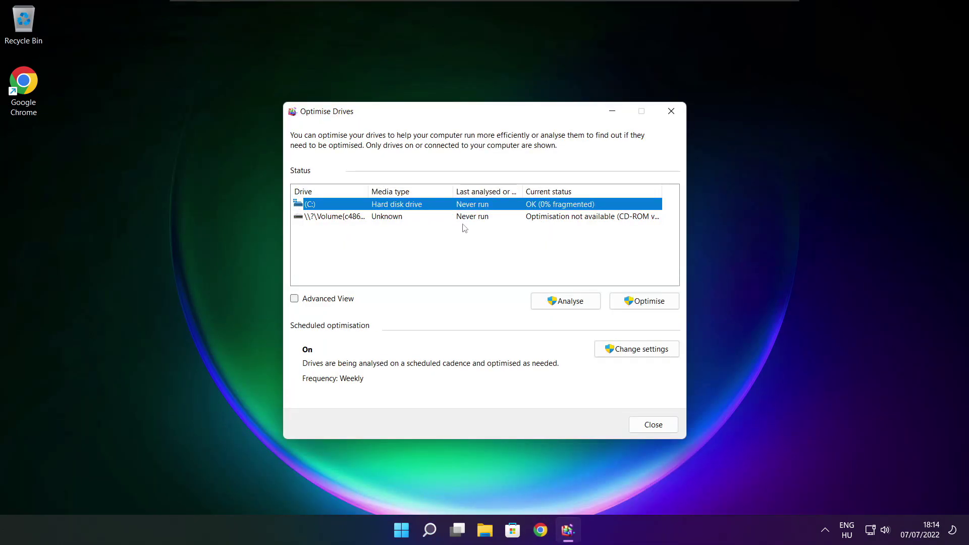
# Analyse drive C: (9% fragmented), start its optimisation, then close Optimise Drives.
pyautogui.click(561, 301)
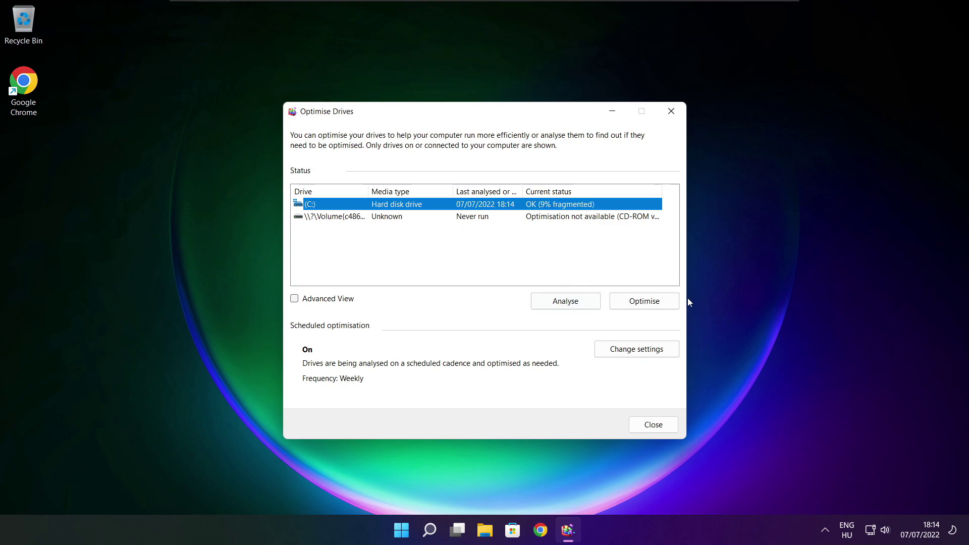
pyautogui.click(649, 306)
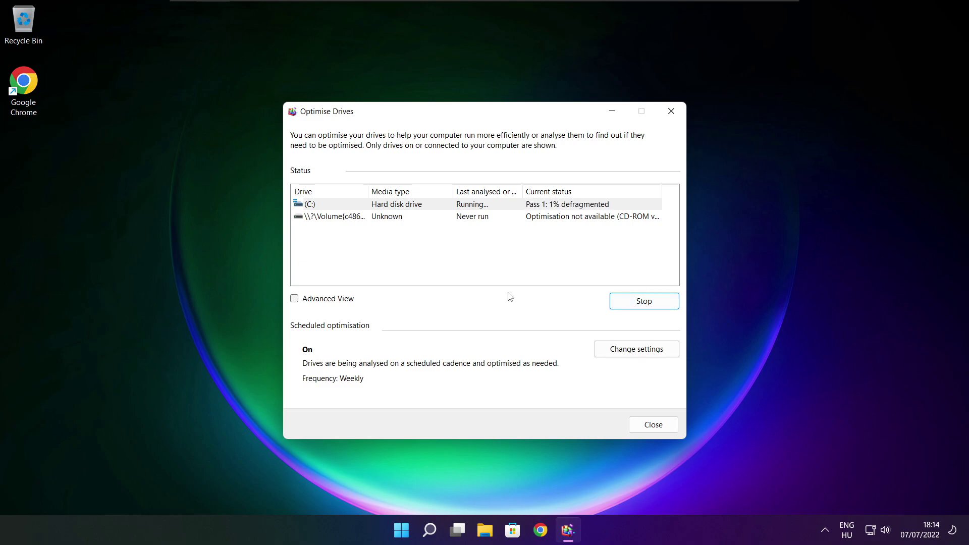
pyautogui.hotkey('alt', 'F4')
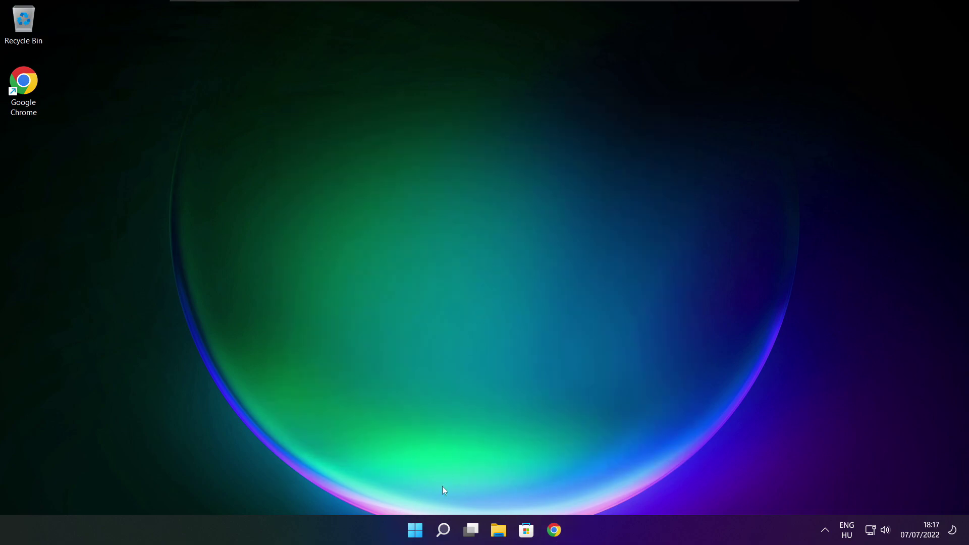
# Search 'updates', rerun the Windows Update check (up to date at 18:18), then close Settings.
pyautogui.click(443, 530)
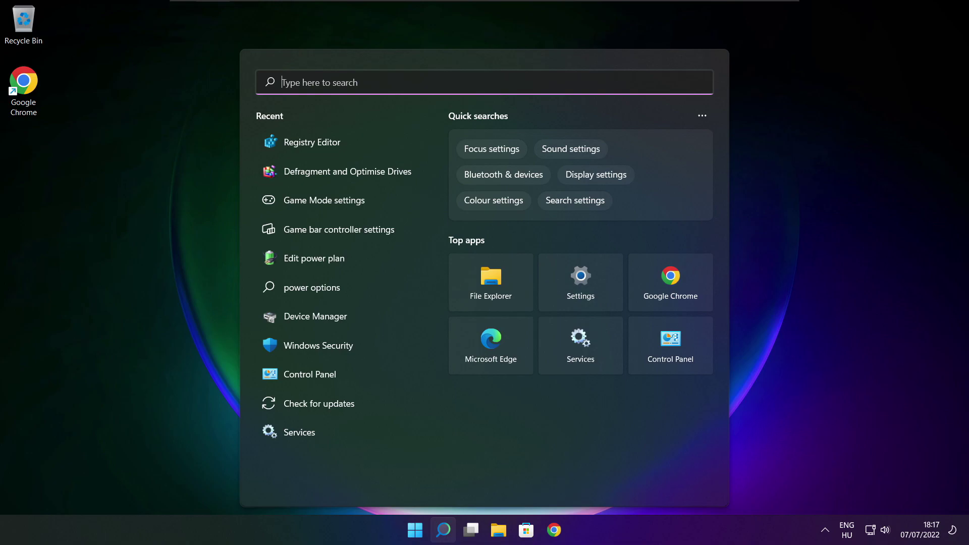
pyautogui.write('updates')
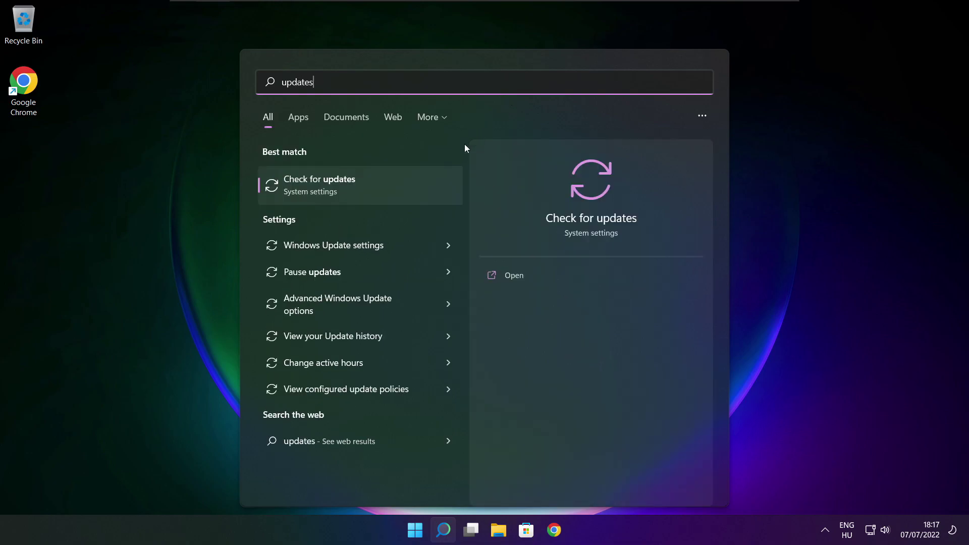
pyautogui.click(352, 191)
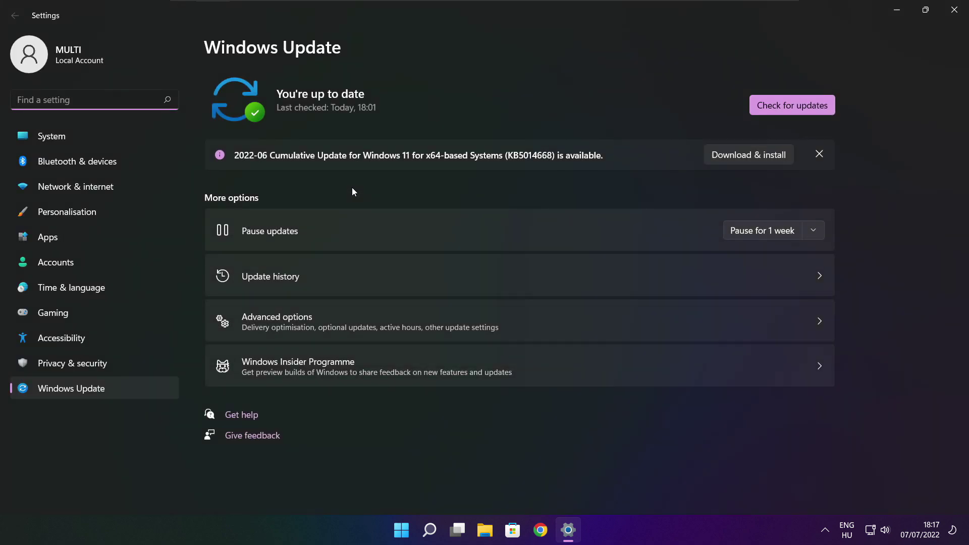
pyautogui.click(794, 108)
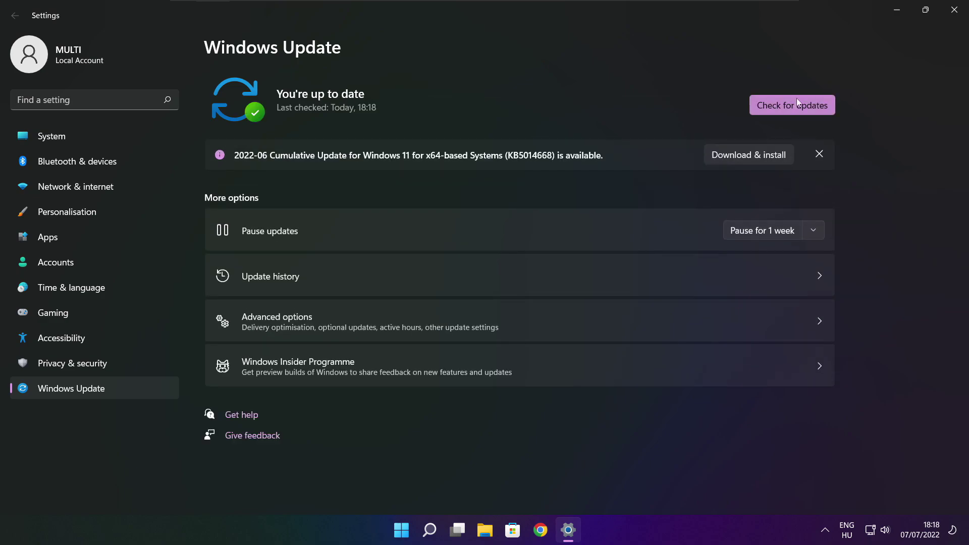
pyautogui.click(953, 11)
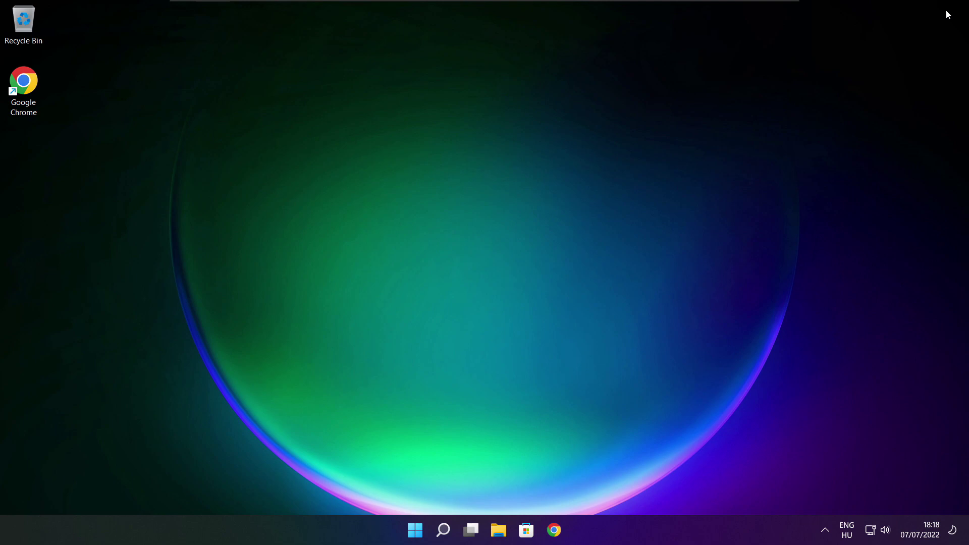
# Launch Registry Editor by searching 'regedit' and centre its window.
pyautogui.click(443, 531)
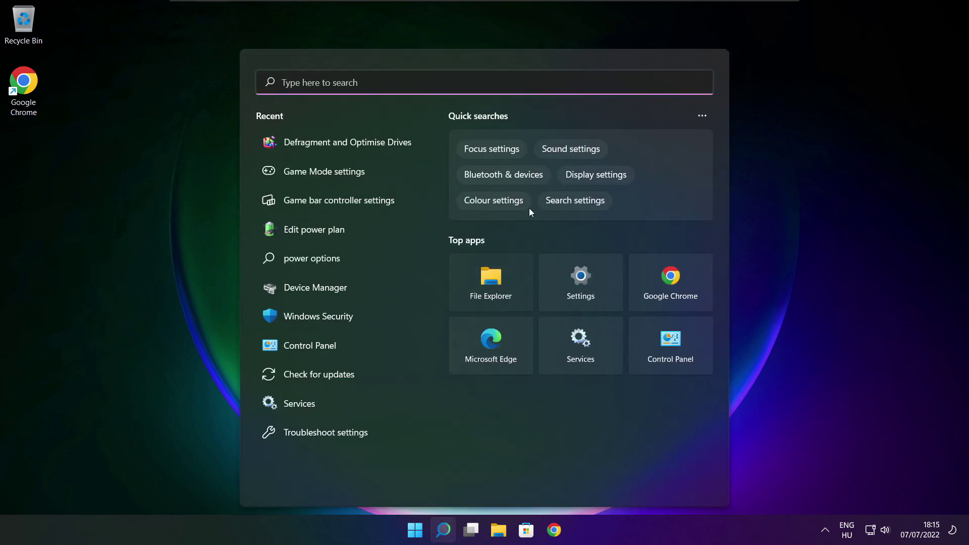
pyautogui.write('regedit')
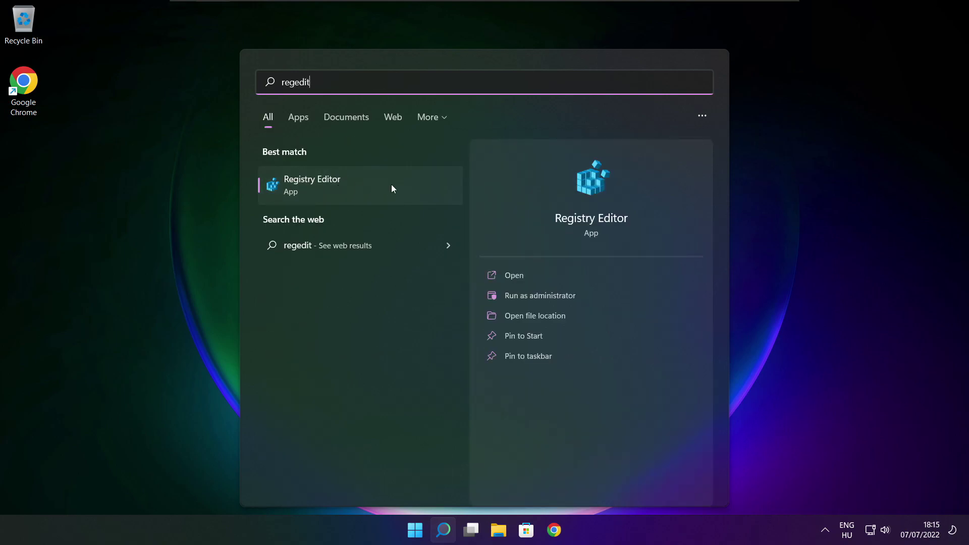
pyautogui.click(369, 184)
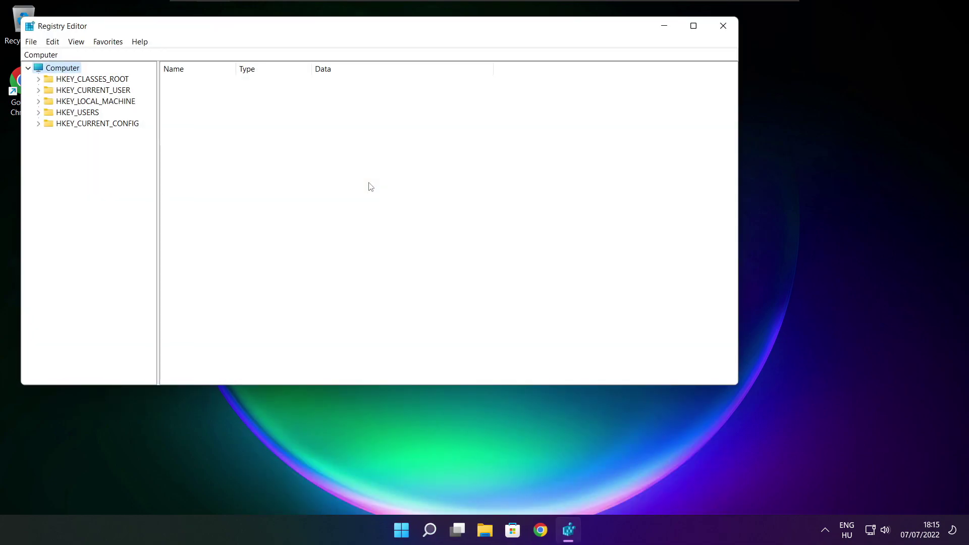
pyautogui.moveTo(292, 26); pyautogui.dragTo(393, 102)
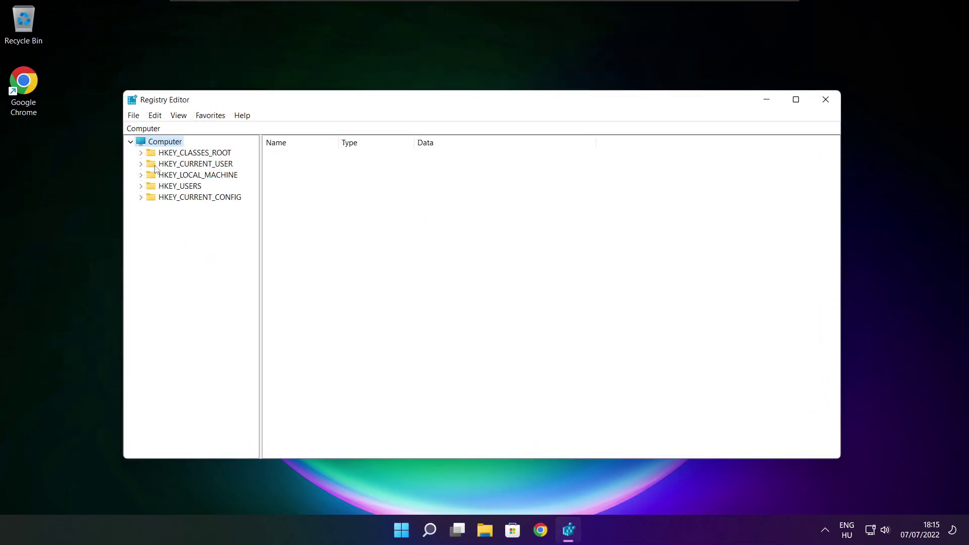
# Open HKEY_CURRENT_USER\System\GameConfigStore, widen the Name column and select GameDVR_Enabled.
pyautogui.click(155, 165)
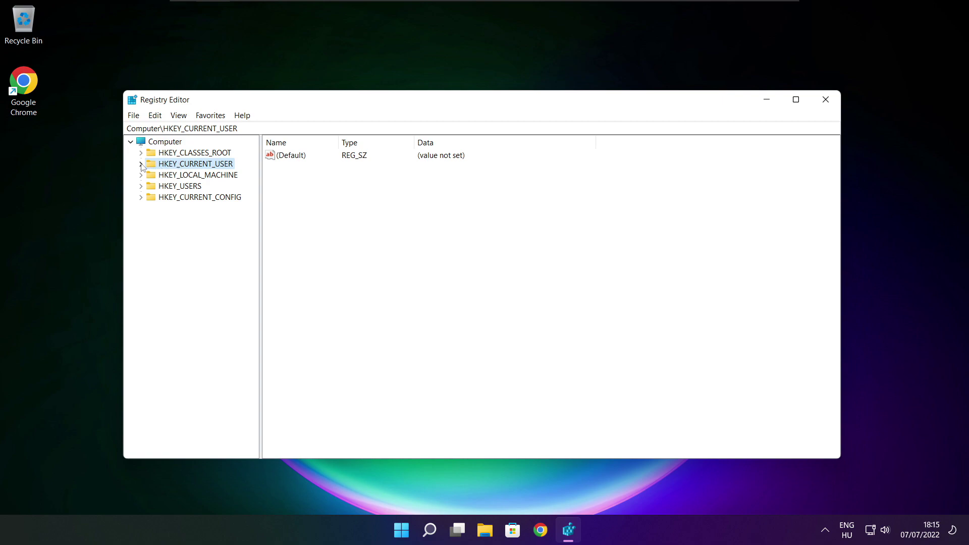
pyautogui.click(141, 164)
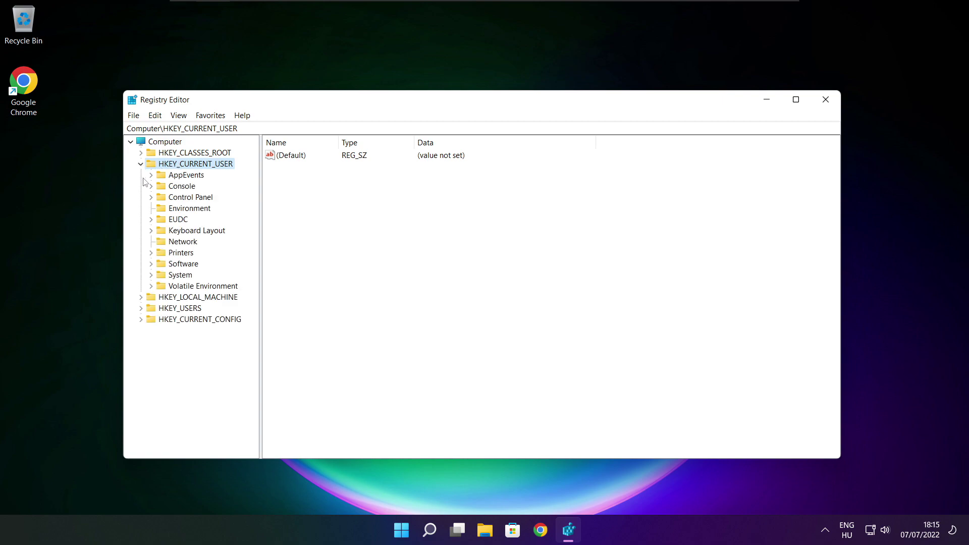
pyautogui.click(162, 276)
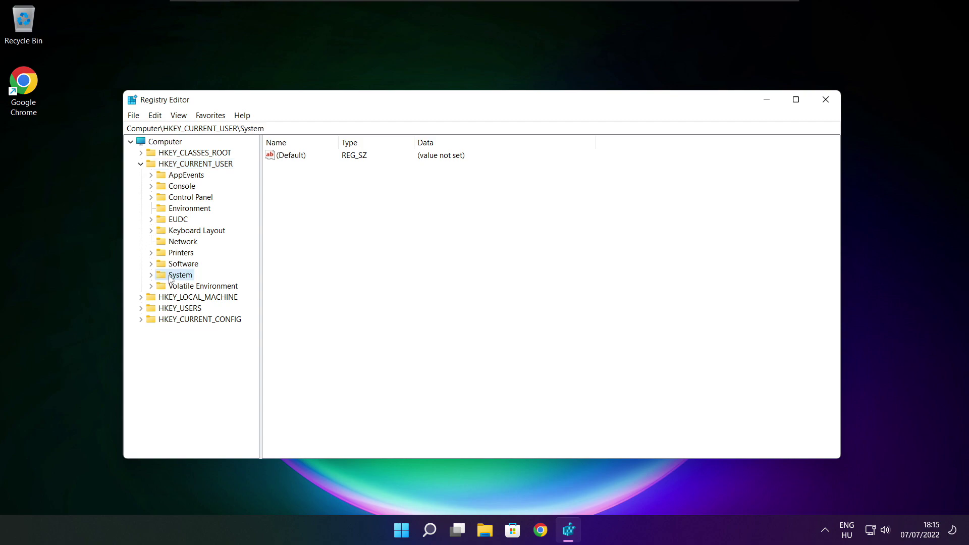
pyautogui.click(151, 275)
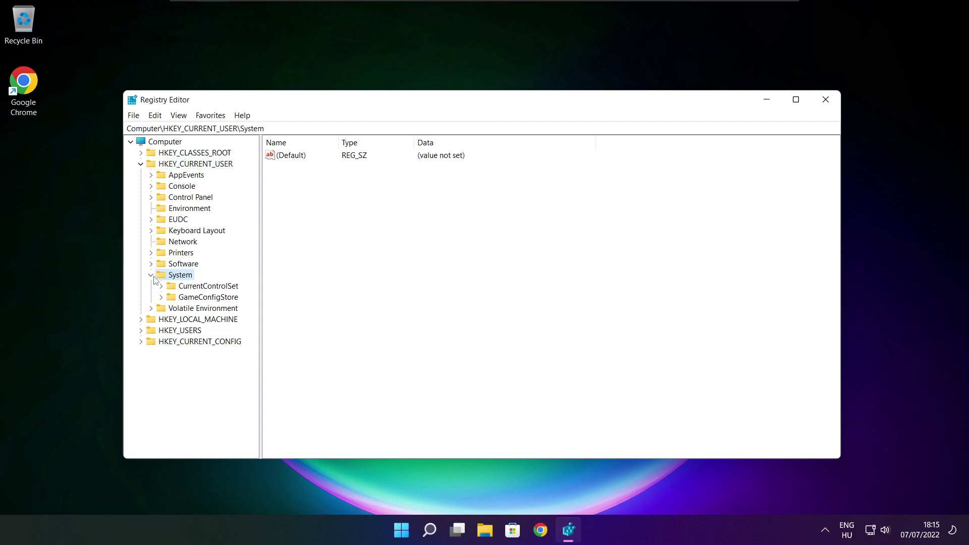
pyautogui.click(180, 300)
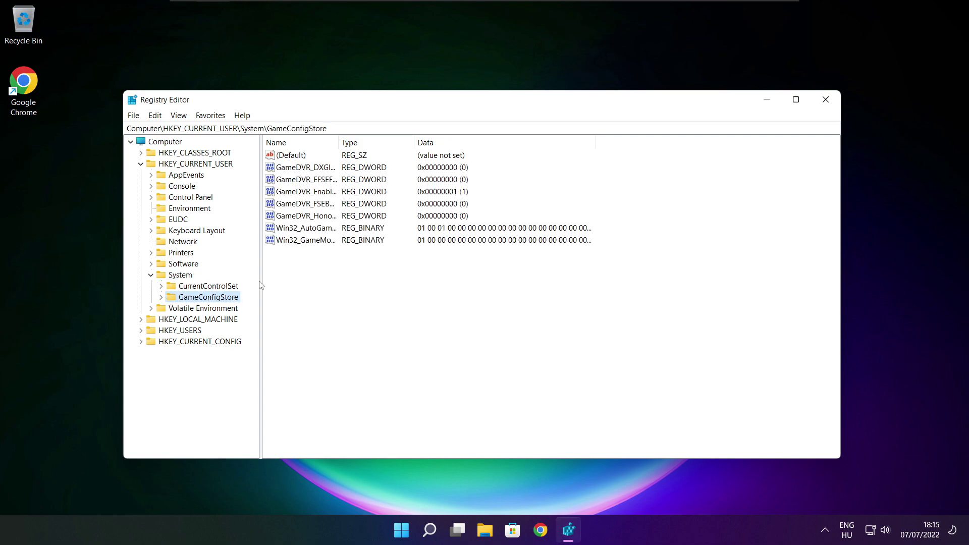
pyautogui.moveTo(339, 141); pyautogui.dragTo(425, 142)
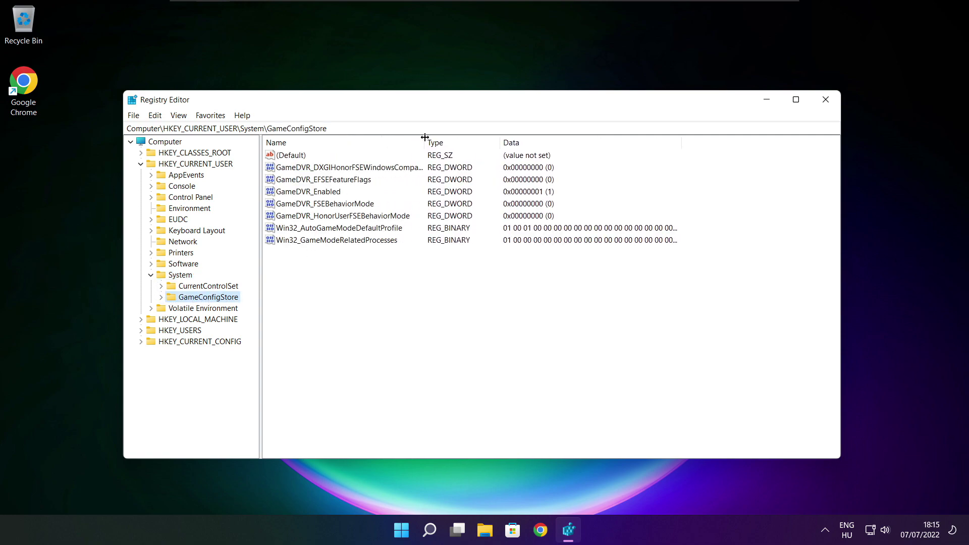
pyautogui.click(293, 193)
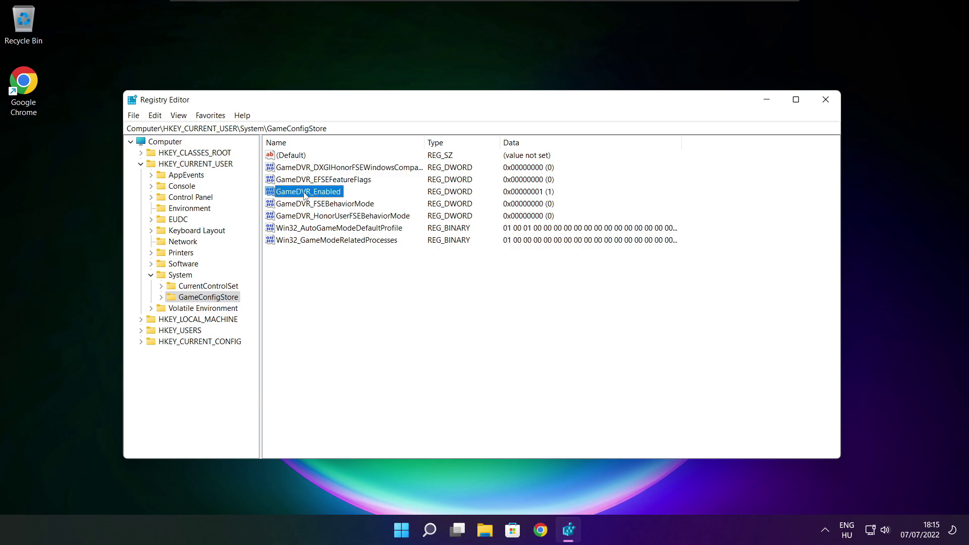
# Change GameDVR_Enabled from 1 to 0 and collapse the HKEY_CURRENT_USER branch.
pyautogui.doubleClick(306, 193)
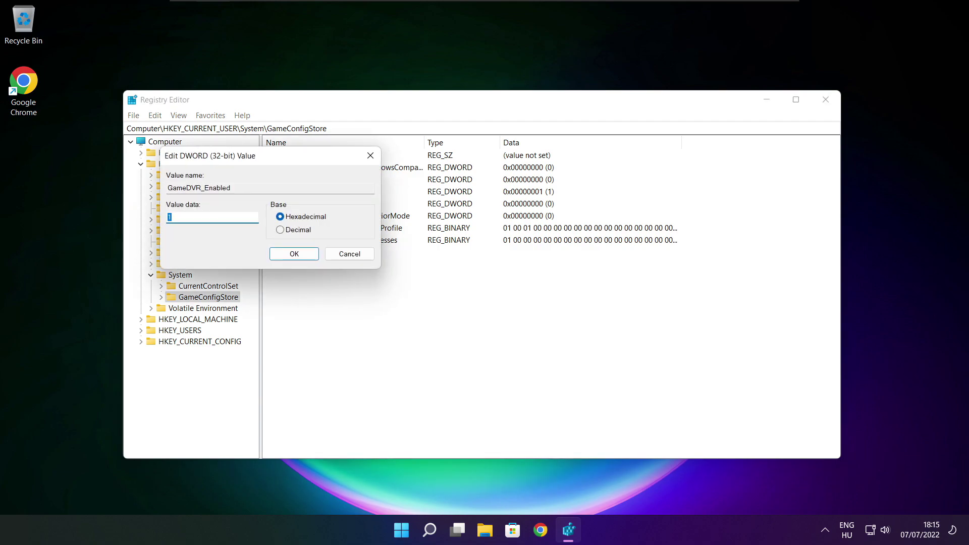
pyautogui.moveTo(285, 162); pyautogui.dragTo(509, 200)
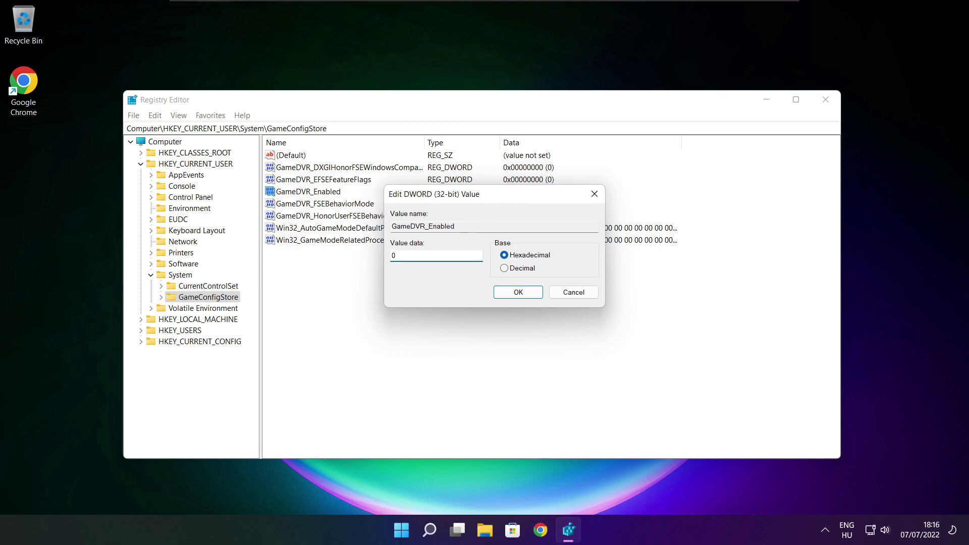
pyautogui.click(520, 295)
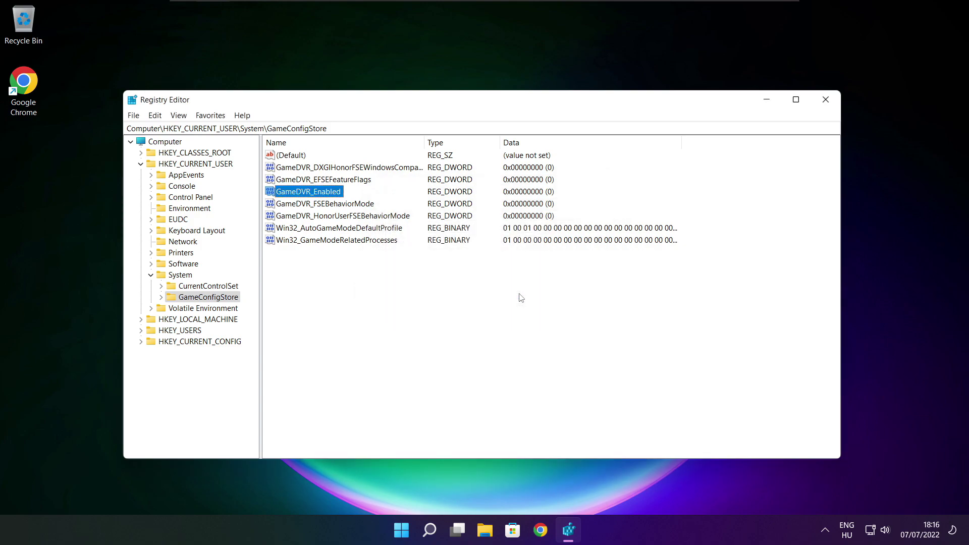
pyautogui.click(141, 165)
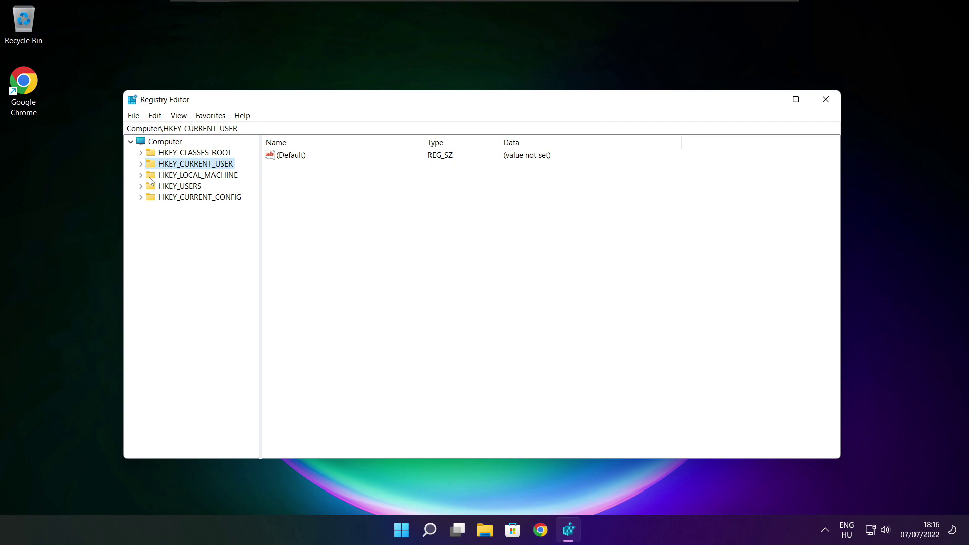
pyautogui.click(149, 177)
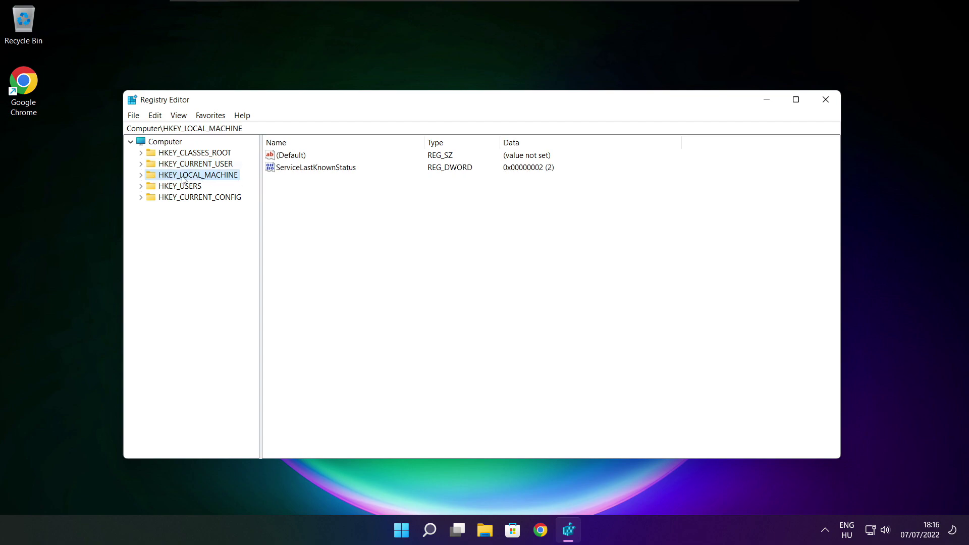
# Expand HKEY_LOCAL_MACHINE > SOFTWARE > Microsoft in the key tree.
pyautogui.click(141, 175)
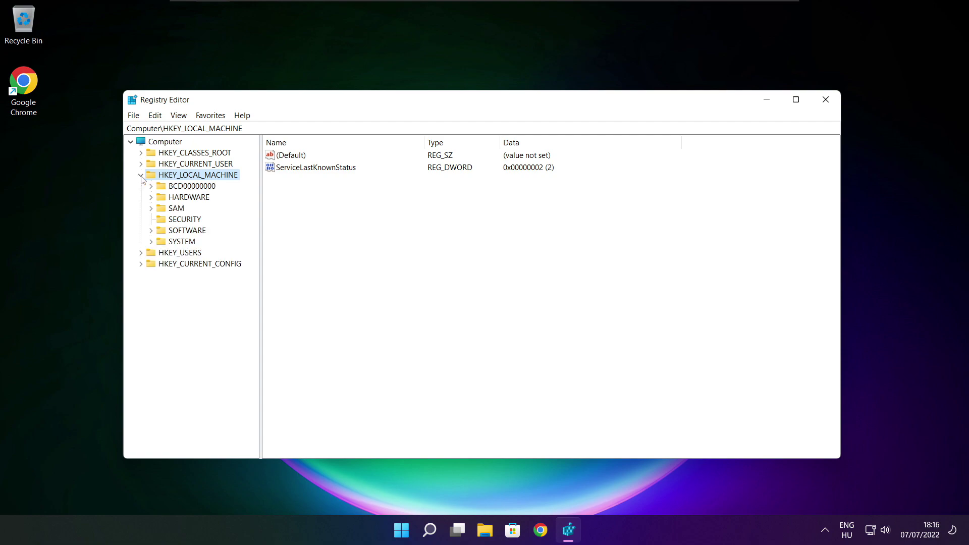
pyautogui.click(176, 233)
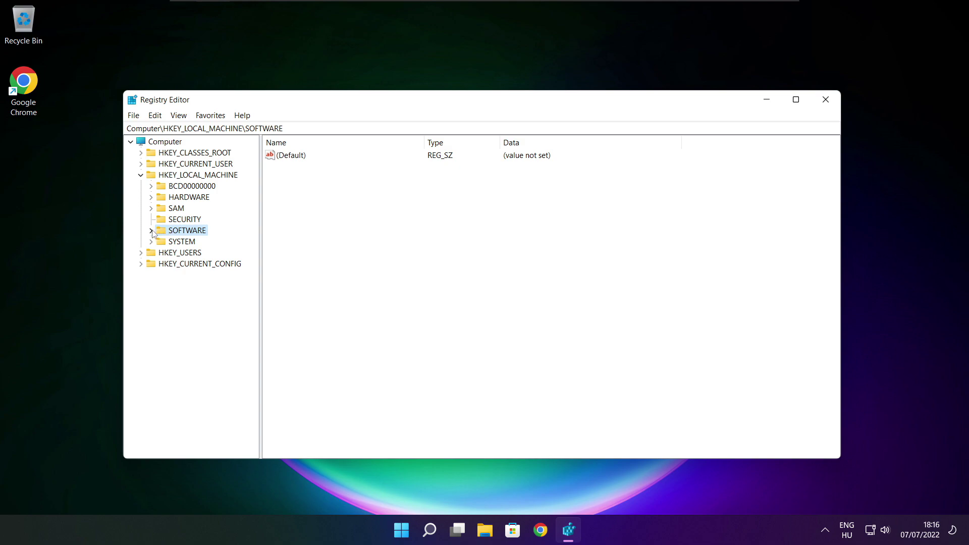
pyautogui.click(151, 231)
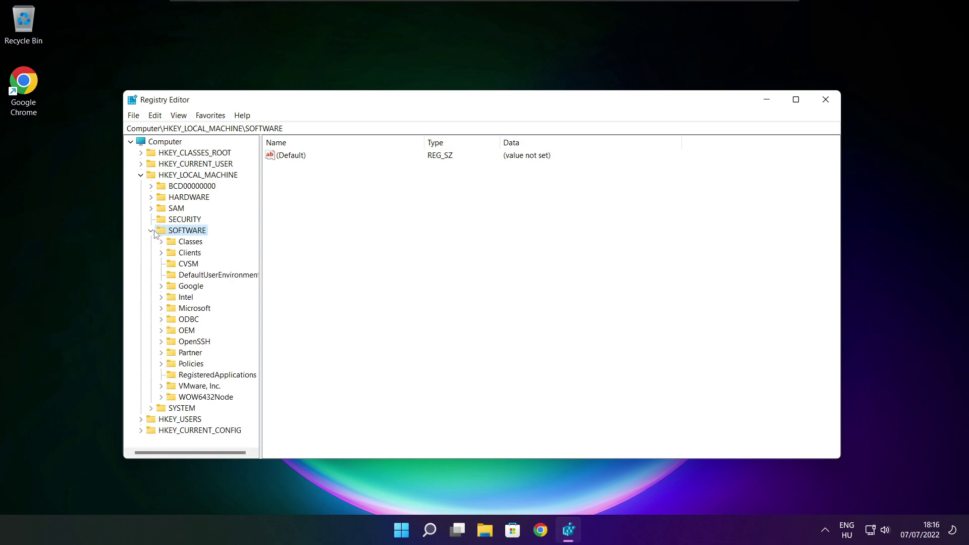
pyautogui.click(188, 309)
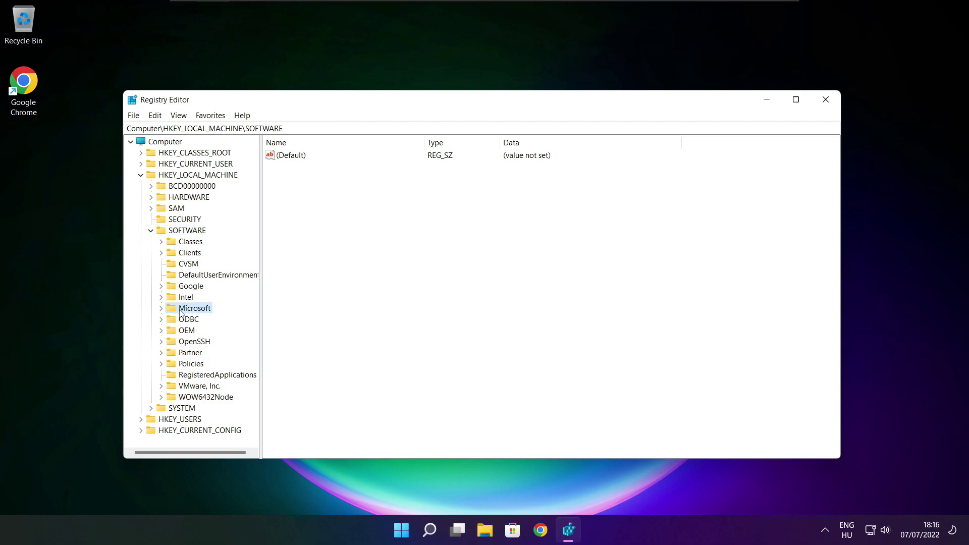
pyautogui.click(161, 309)
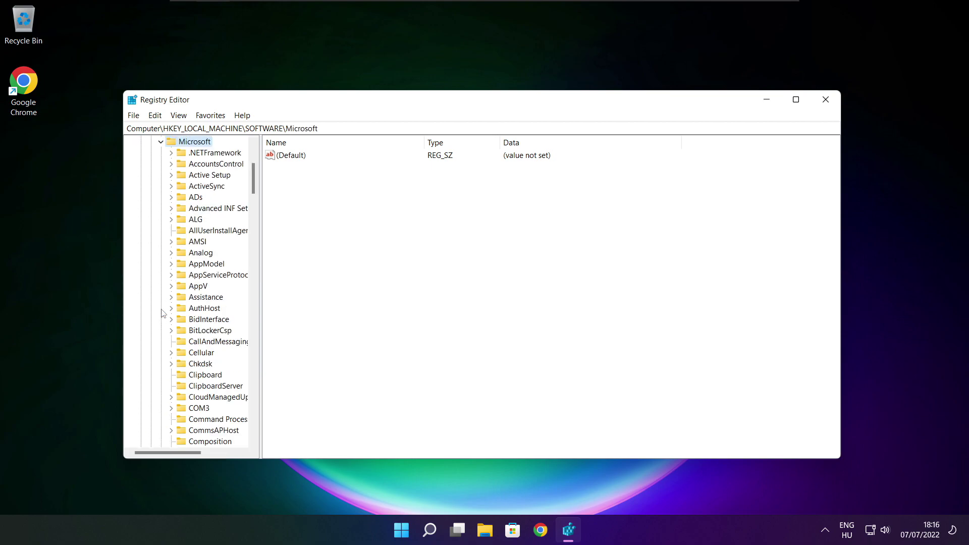
pyautogui.scroll(-20, 199, 302)
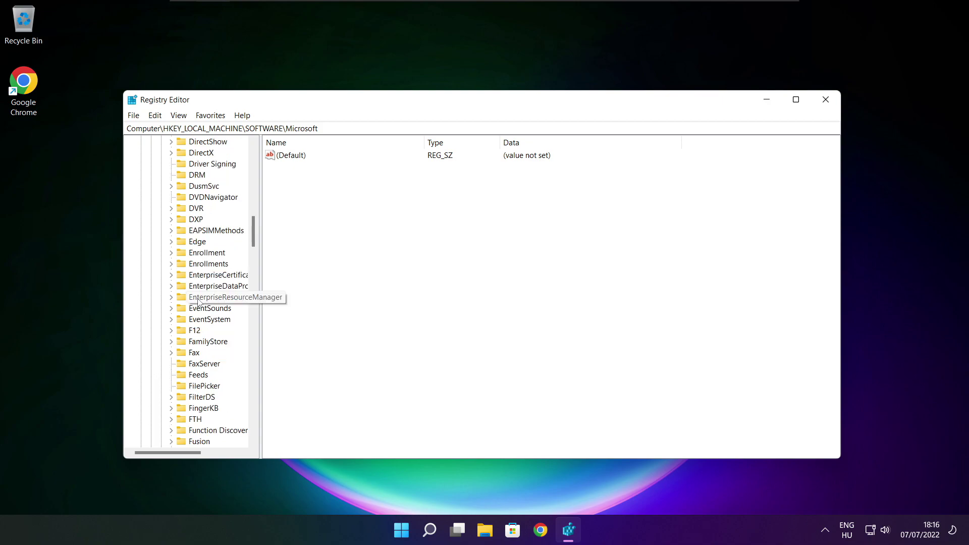
pyautogui.scroll(-18, 198, 302)
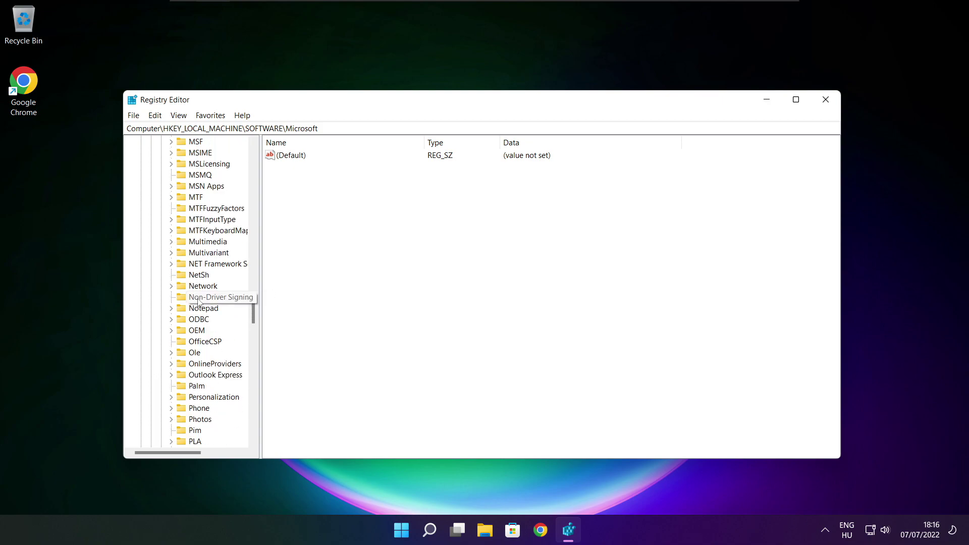
pyautogui.scroll(-1, 198, 301)
pyautogui.scroll(1, 200, 283)
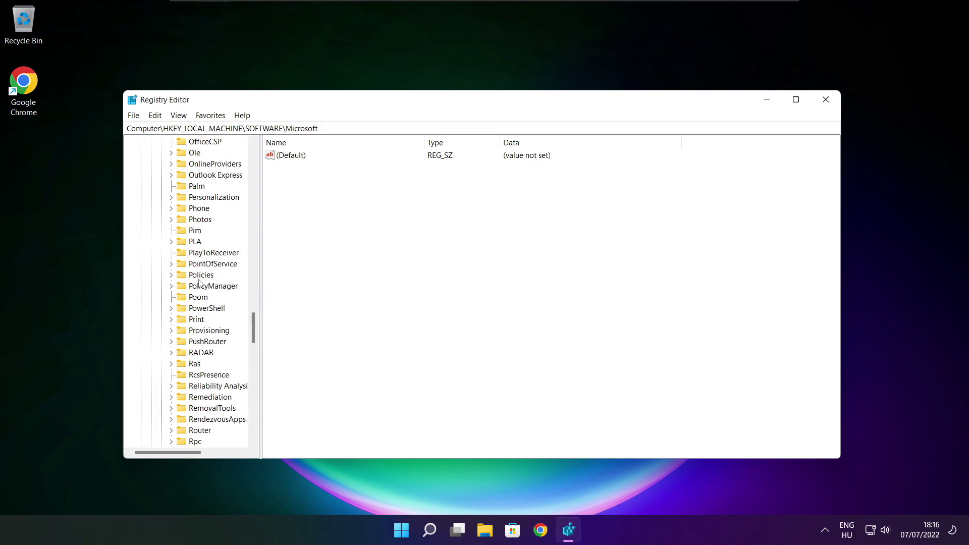
# Expand PolicyManager > default > ApplicationManagement, widen the tree pane and select AllowGameDVR.
pyautogui.click(201, 288)
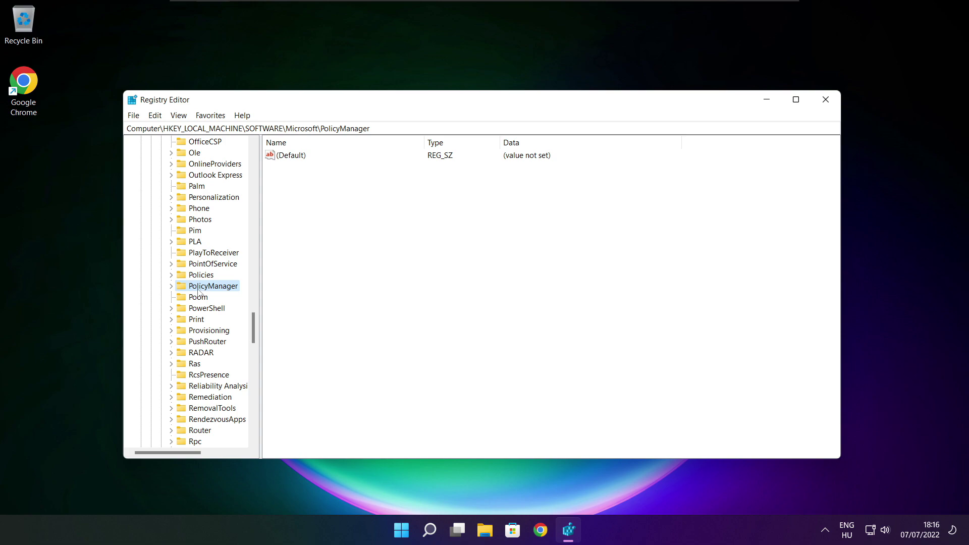
pyautogui.click(171, 287)
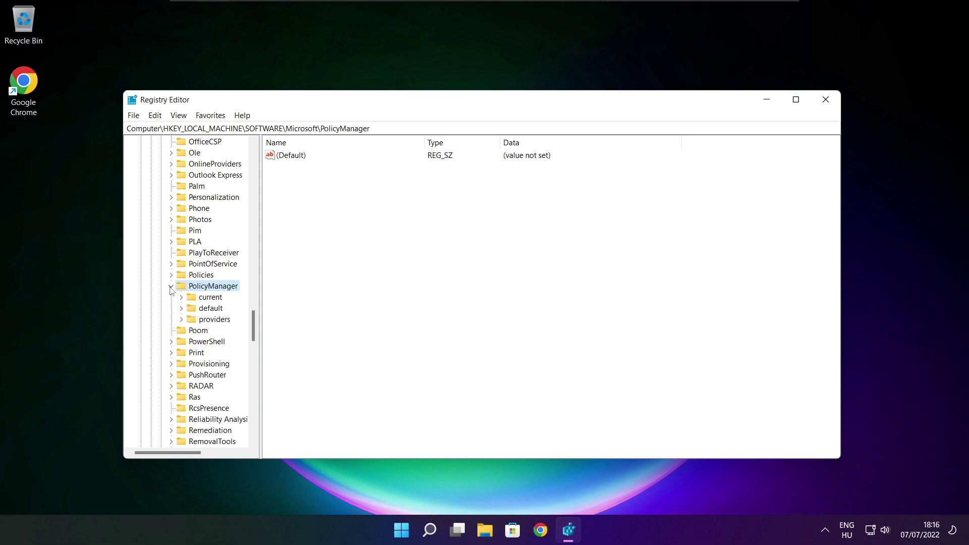
pyautogui.click(211, 313)
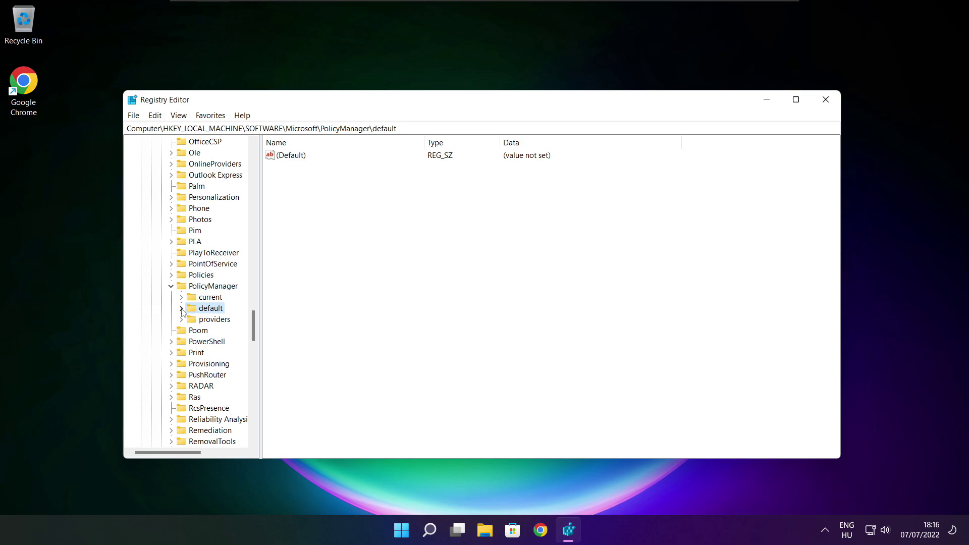
pyautogui.click(182, 309)
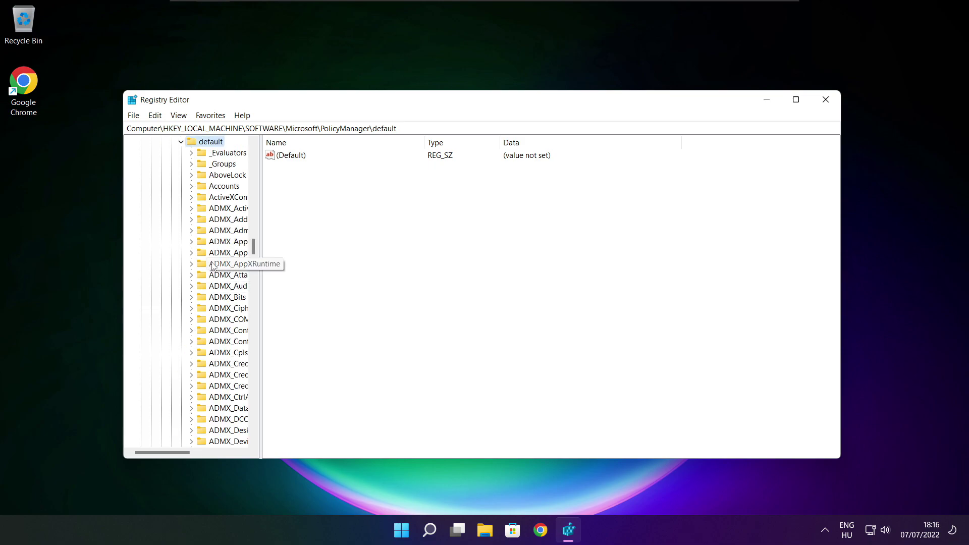
pyautogui.scroll(-7, 225, 221)
pyautogui.scroll(-20, 224, 222)
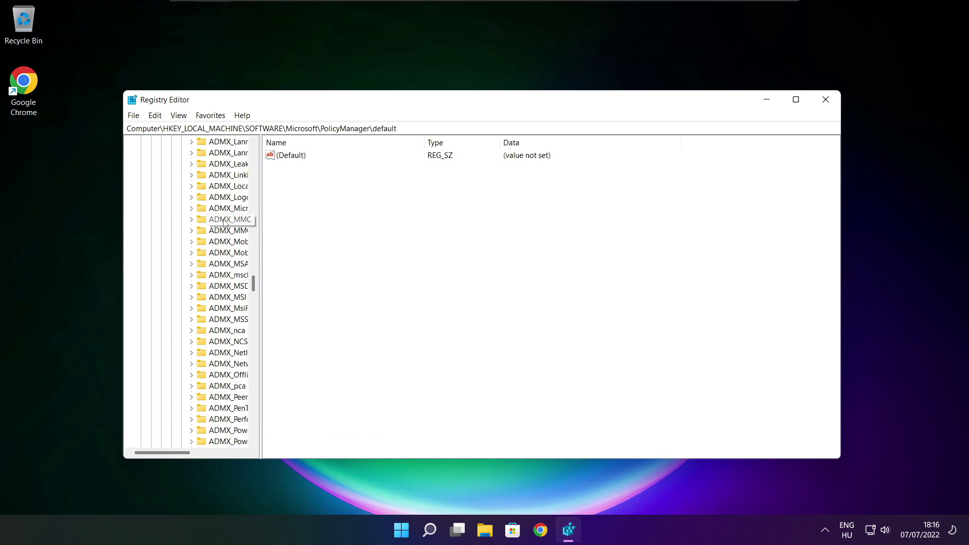
pyautogui.scroll(-3, 224, 222)
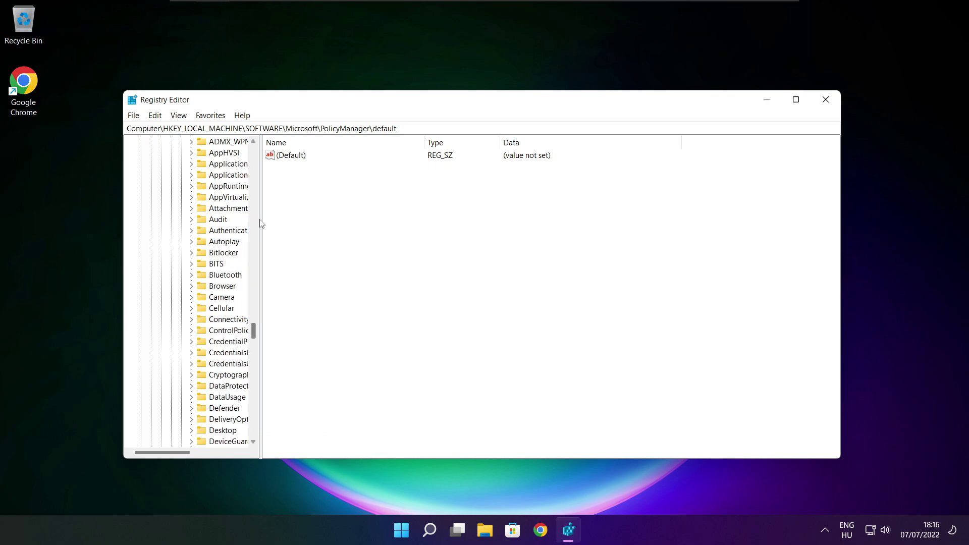
pyautogui.moveTo(260, 221); pyautogui.dragTo(320, 220)
pyautogui.scroll(1, 284, 222)
pyautogui.click(232, 209)
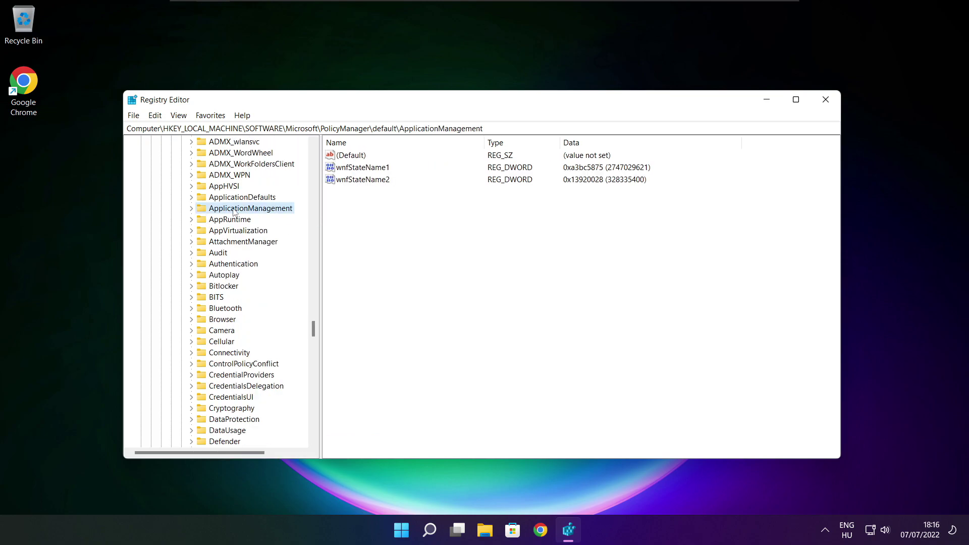
pyautogui.click(192, 209)
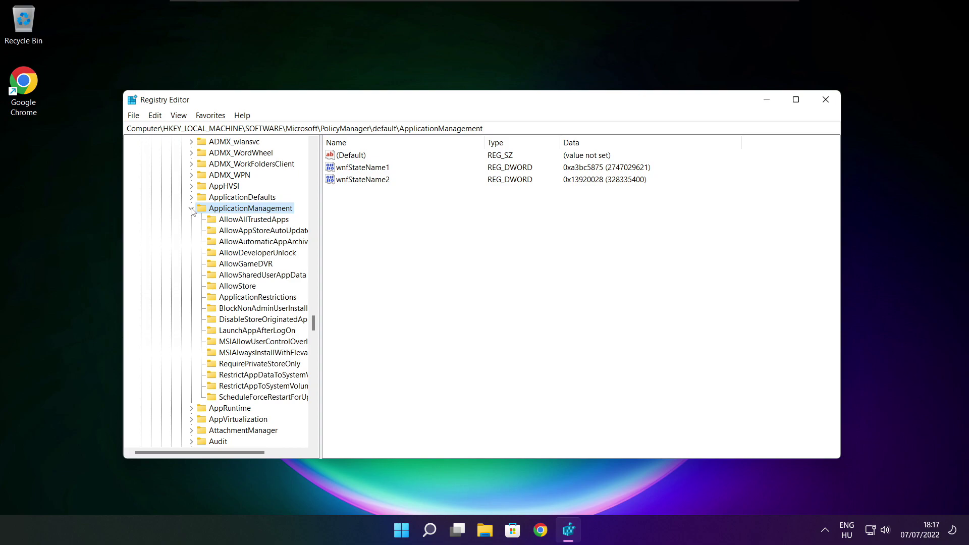
pyautogui.moveTo(320, 253); pyautogui.dragTo(331, 253)
pyautogui.click(250, 265)
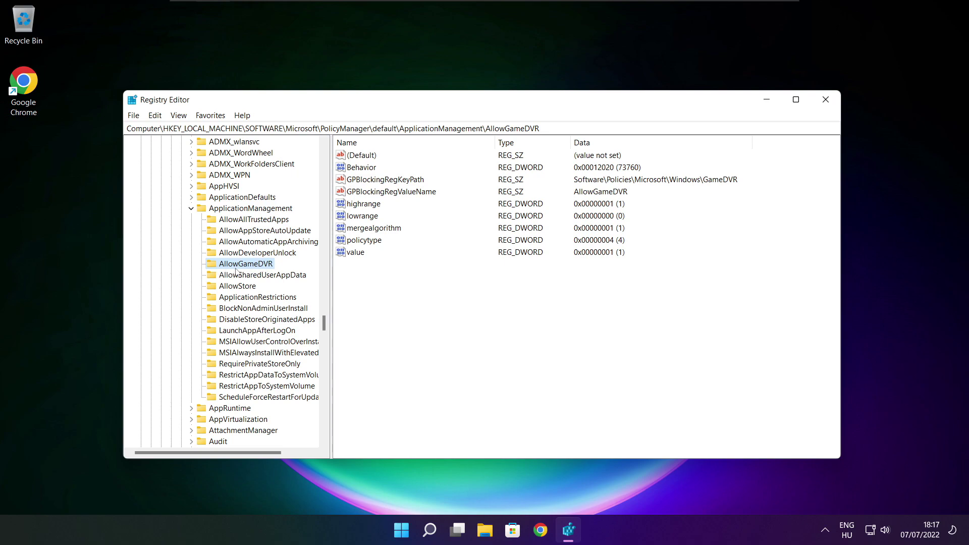
# Set the AllowGameDVR 'value' DWORD from 1 to 0.
pyautogui.click(355, 253)
pyautogui.doubleClick(359, 253)
pyautogui.moveTo(272, 160); pyautogui.dragTo(491, 202)
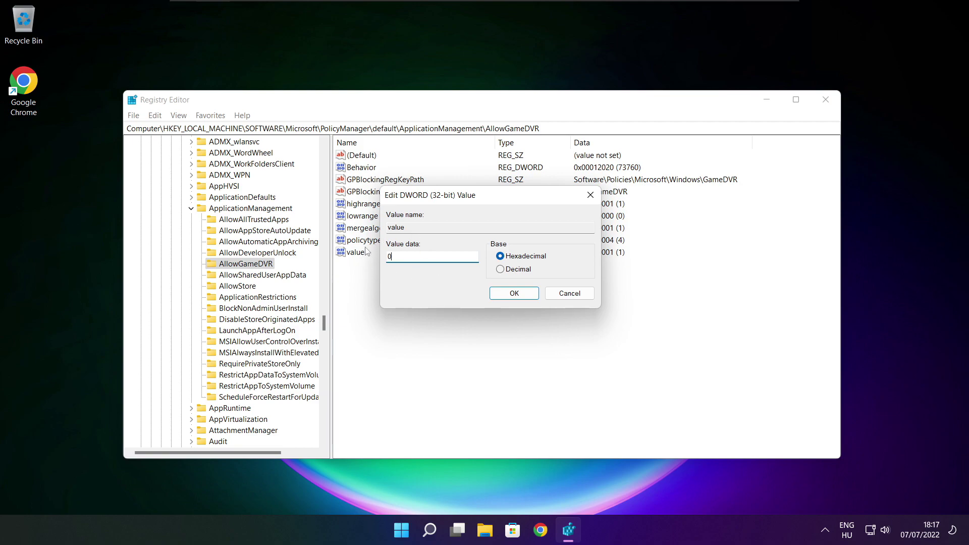
pyautogui.click(514, 293)
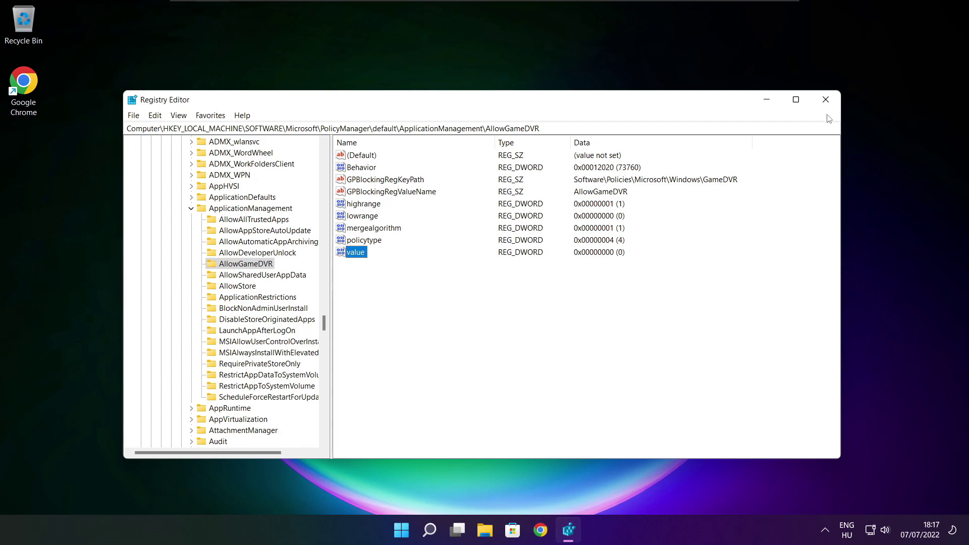
# Close Registry Editor and bring back Chrome with the DirectX download page.
pyautogui.click(827, 100)
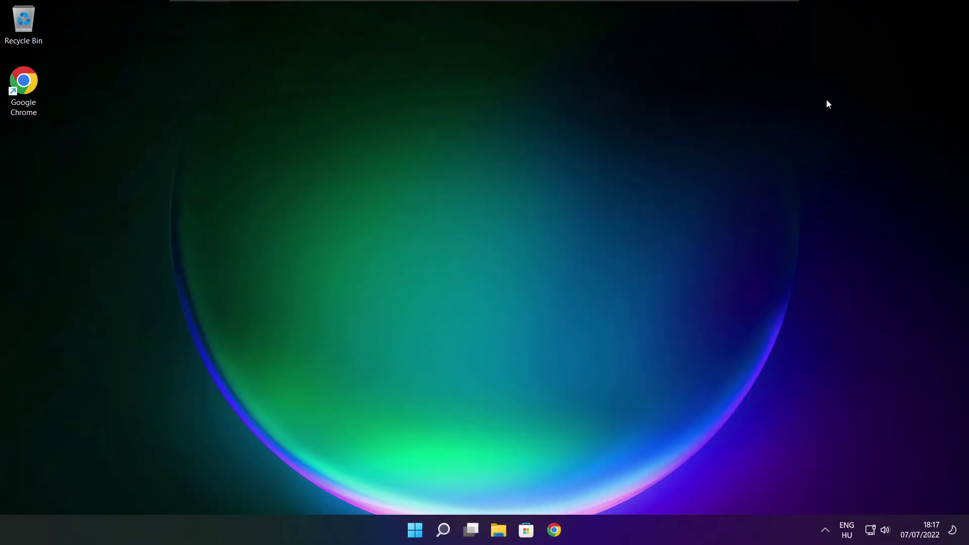
pyautogui.click(555, 530)
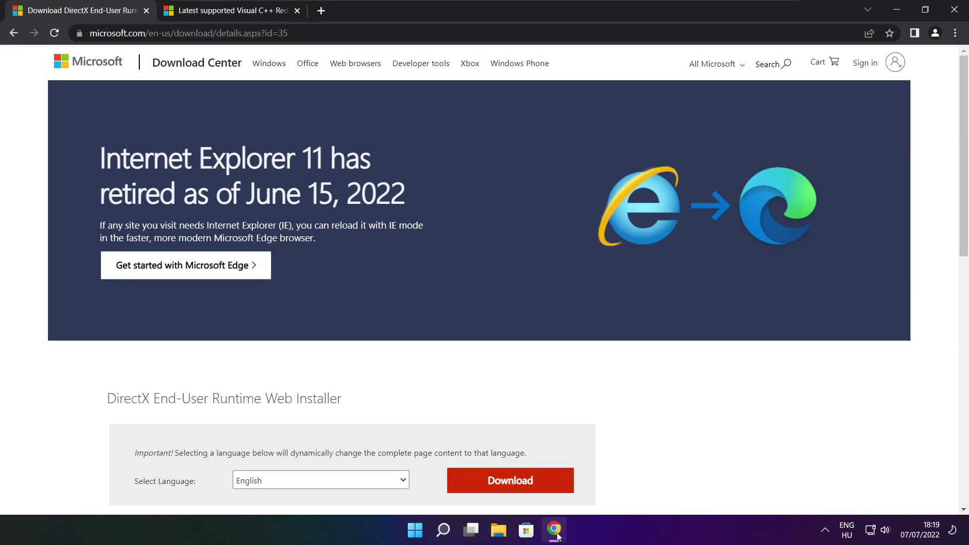
pyautogui.click(289, 33)
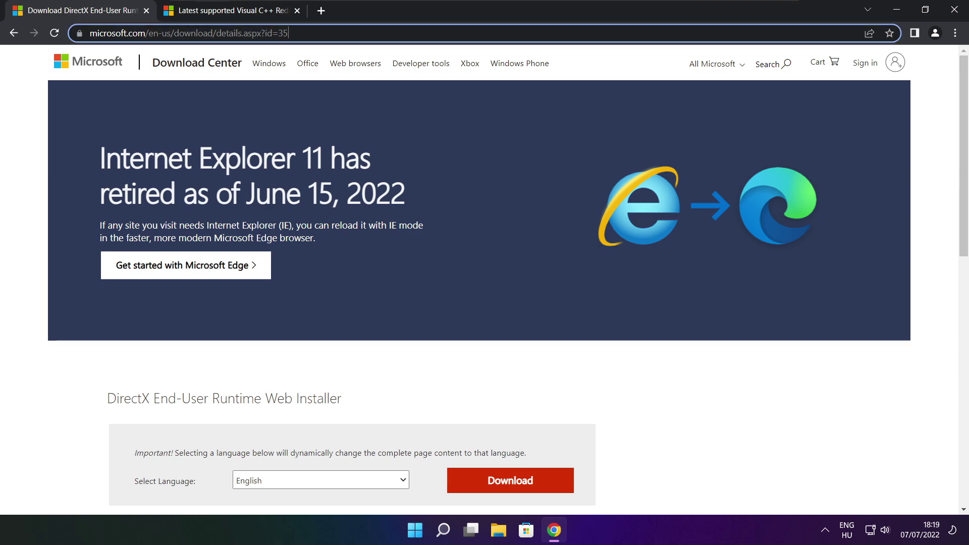
pyautogui.moveTo(289, 32)
pyautogui.mouseDown()
pyautogui.moveTo(90, 33)
pyautogui.moveTo(289, 32)
pyautogui.mouseUp()
pyautogui.click(346, 367)
# Download the DirectX End-User Runtime Web Installer and run dxwebsetup.exe.
pyautogui.scroll(-3, 625, 242)
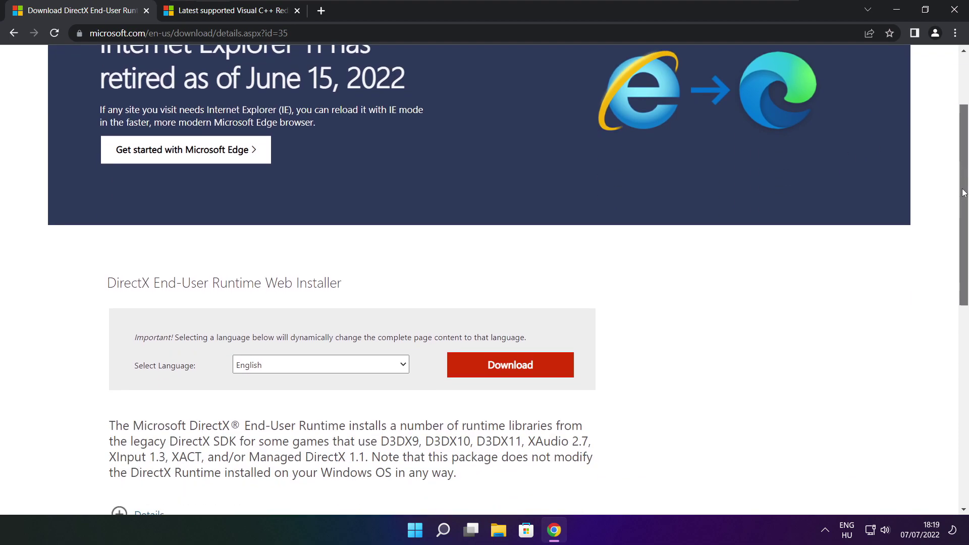
pyautogui.moveTo(358, 216); pyautogui.dragTo(413, 215)
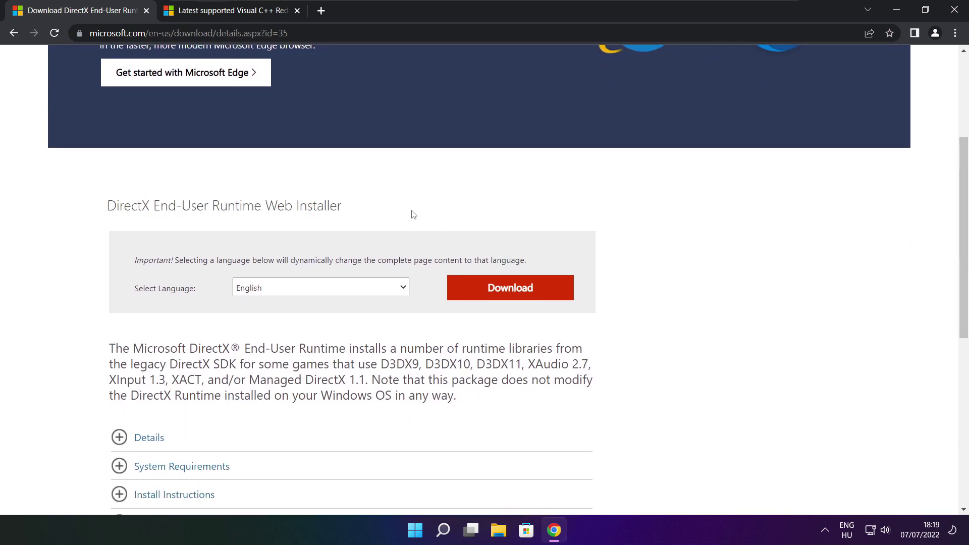
pyautogui.click(514, 291)
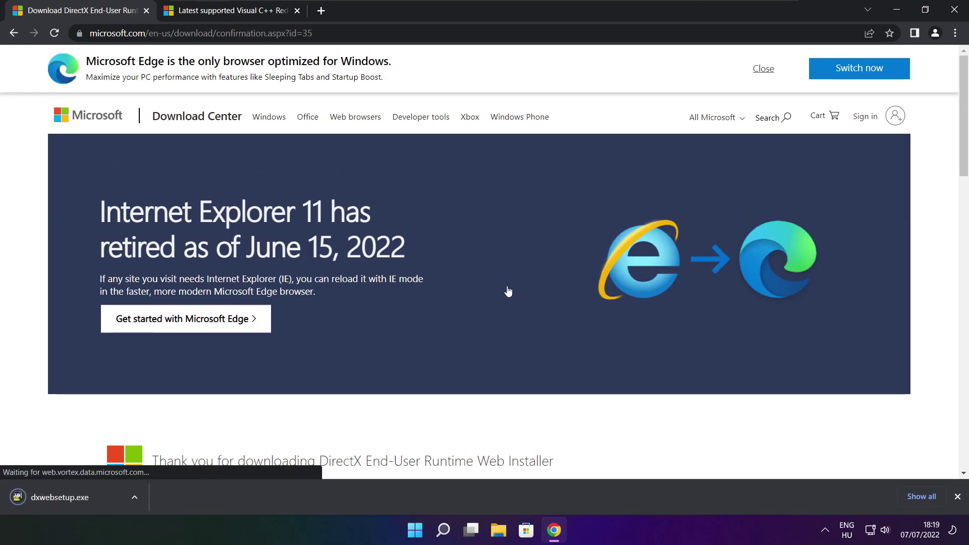
pyautogui.click(91, 497)
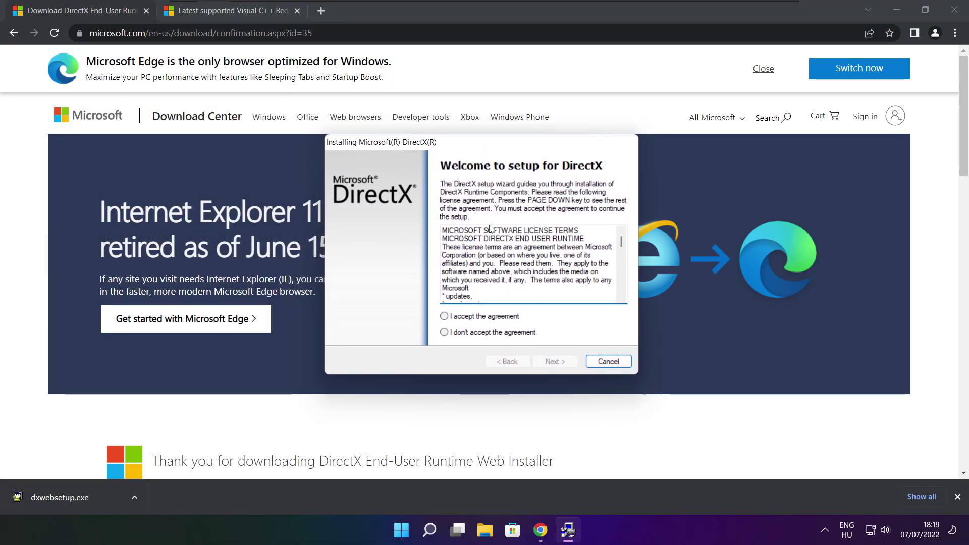
# Accept the DirectX licence, skip the Bing Bar, install the runtime components and finish.
pyautogui.moveTo(621, 240); pyautogui.dragTo(622, 293)
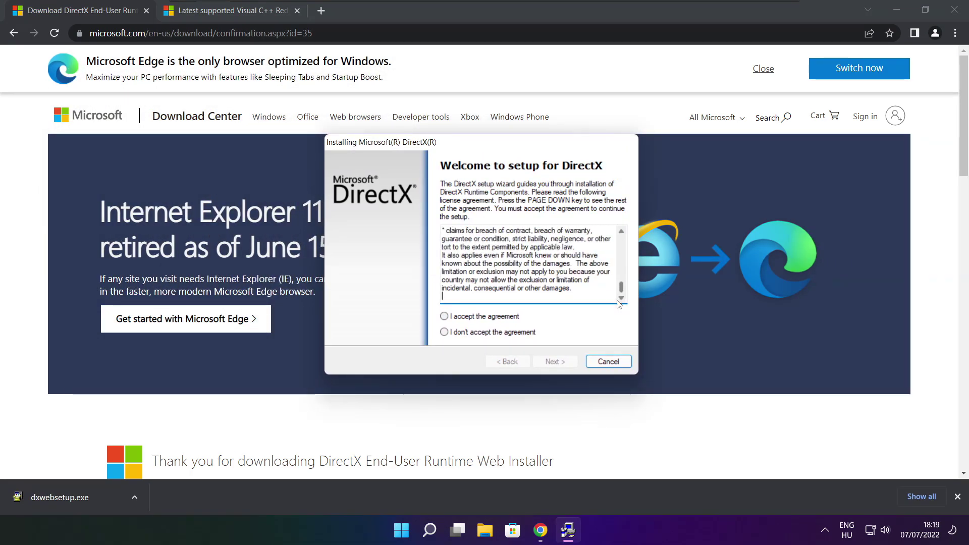
pyautogui.click(464, 317)
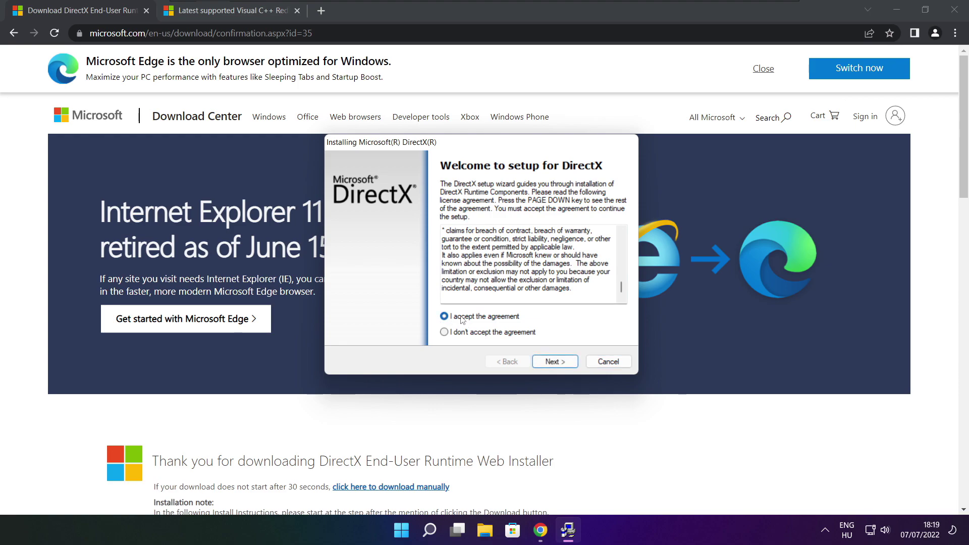
pyautogui.click(555, 361)
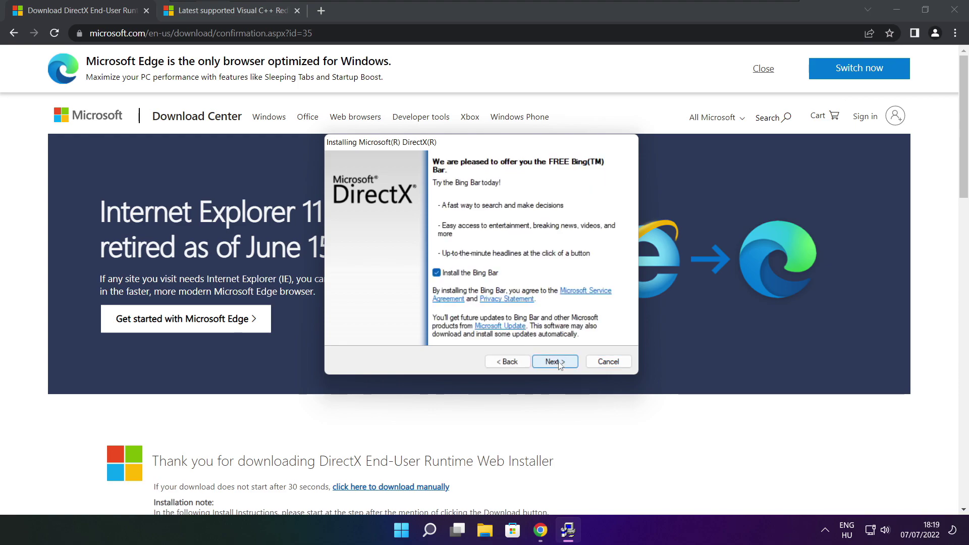
pyautogui.click(437, 273)
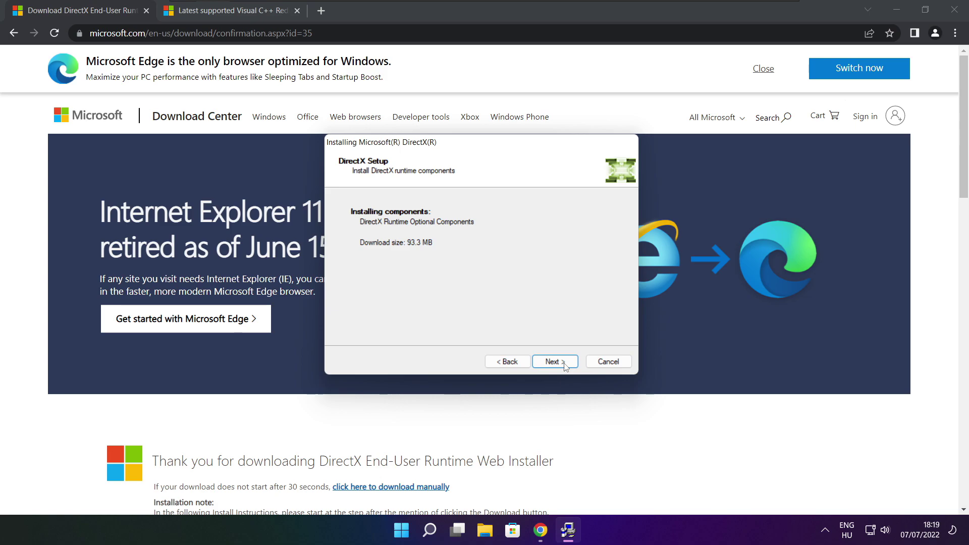
pyautogui.click(555, 362)
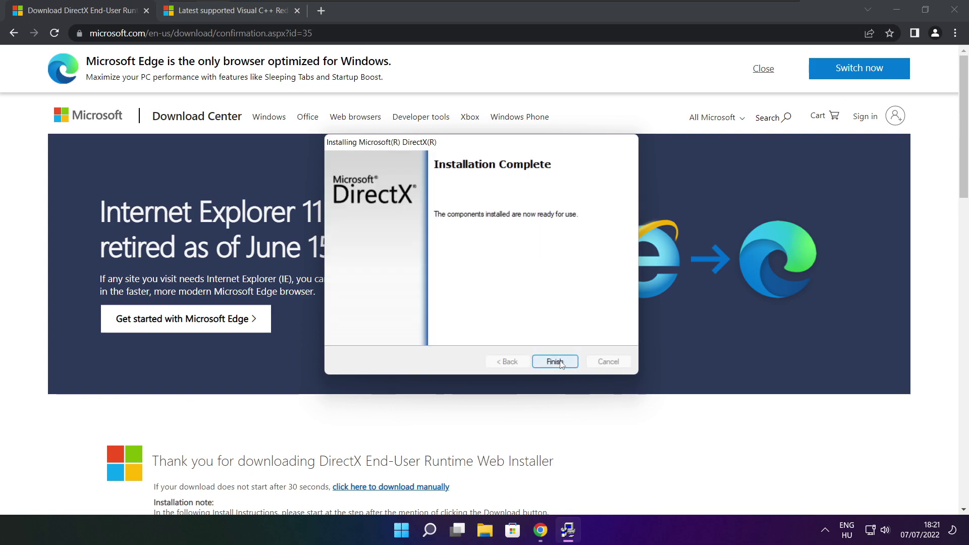
pyautogui.click(560, 361)
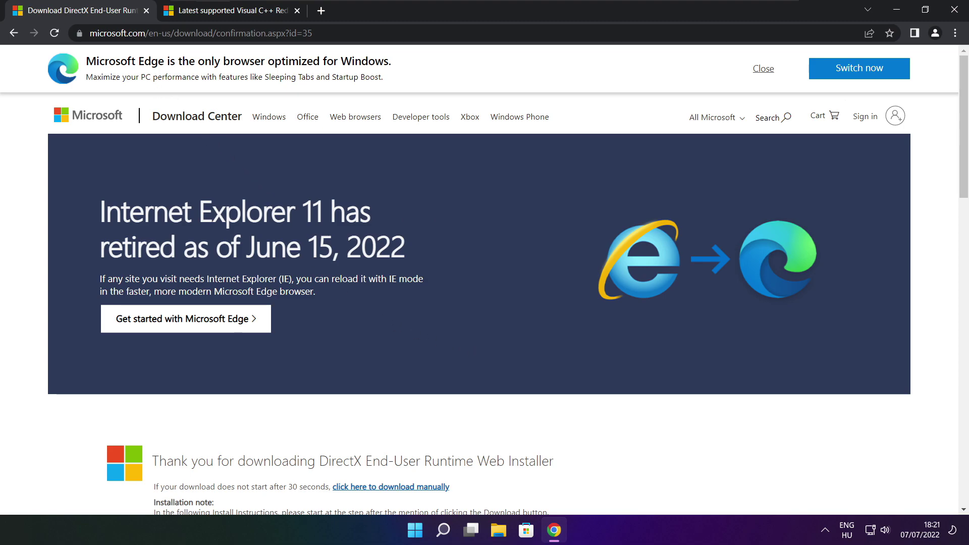